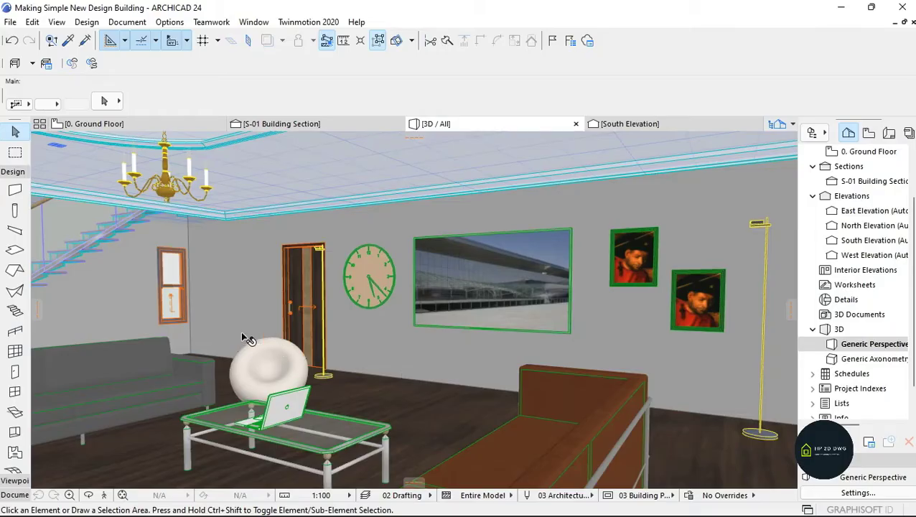
# Open the Air surface in Element Attributes > Surfaces and expand its Texture section.
pyautogui.click(111, 496)
pyautogui.press('Up')
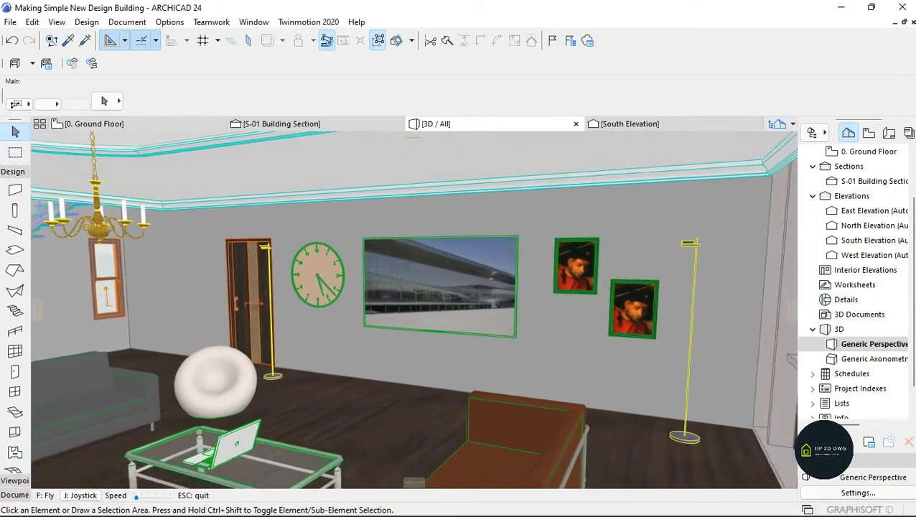
pyautogui.press('Down')
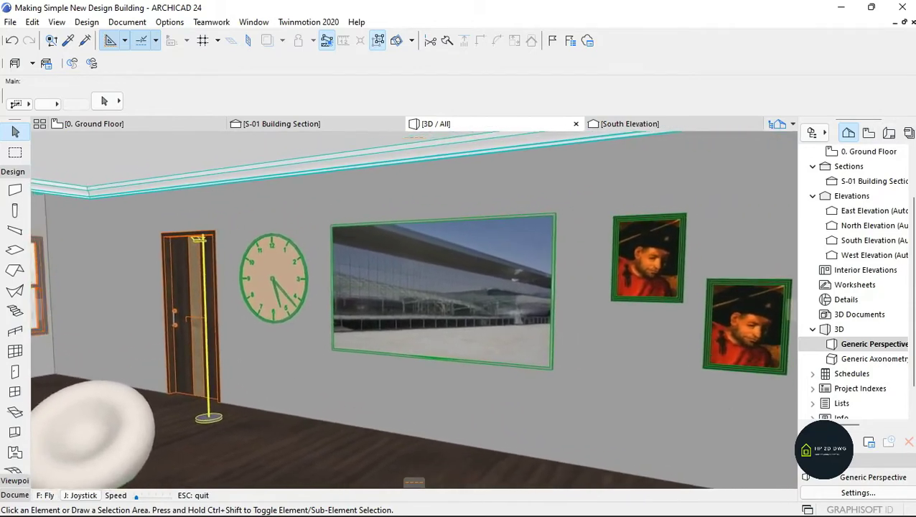
pyautogui.press('Escape')
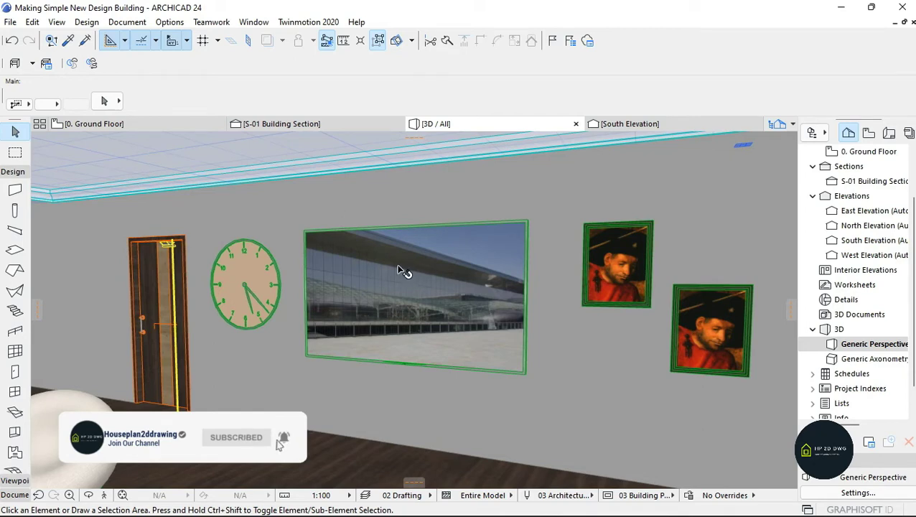
pyautogui.click(176, 22)
pyautogui.moveTo(201, 44)
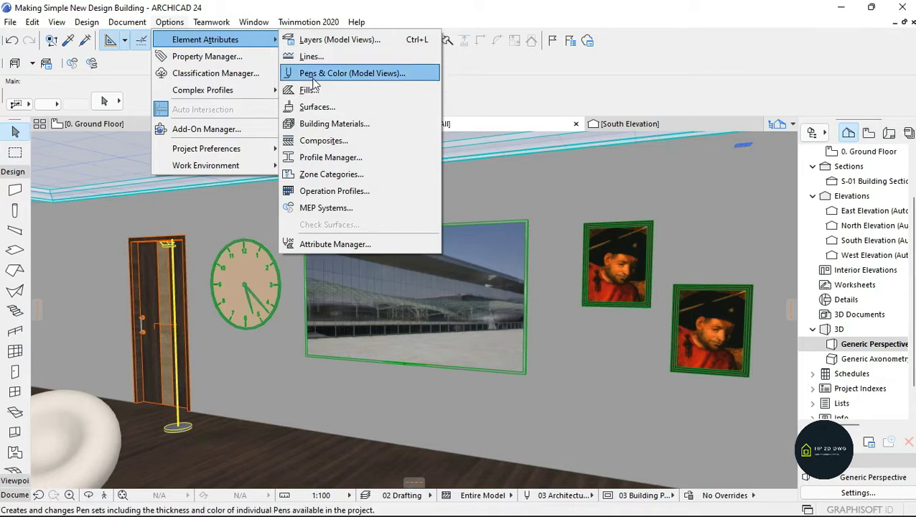
pyautogui.click(327, 107)
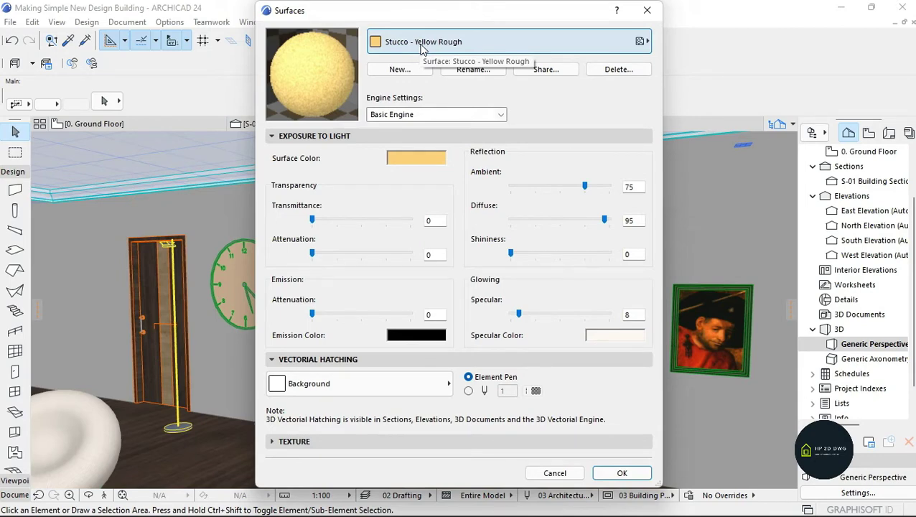
pyautogui.click(422, 43)
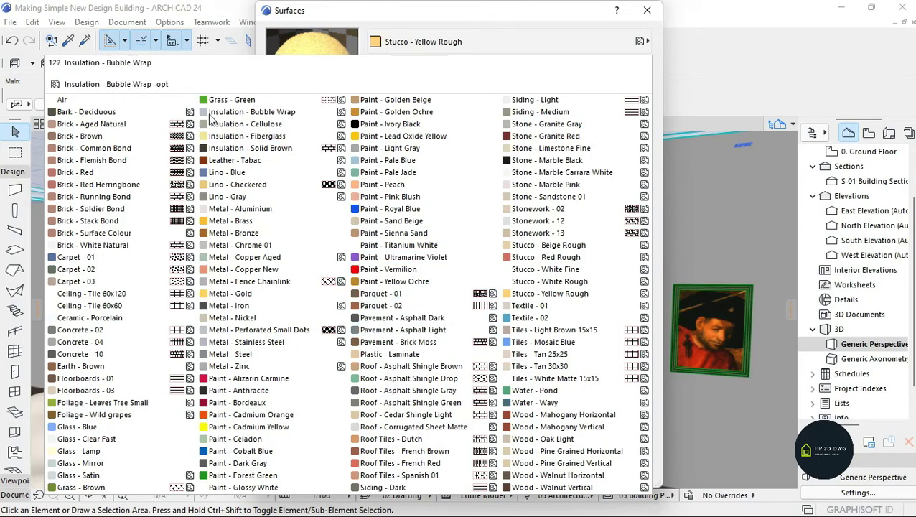
pyautogui.click(100, 103)
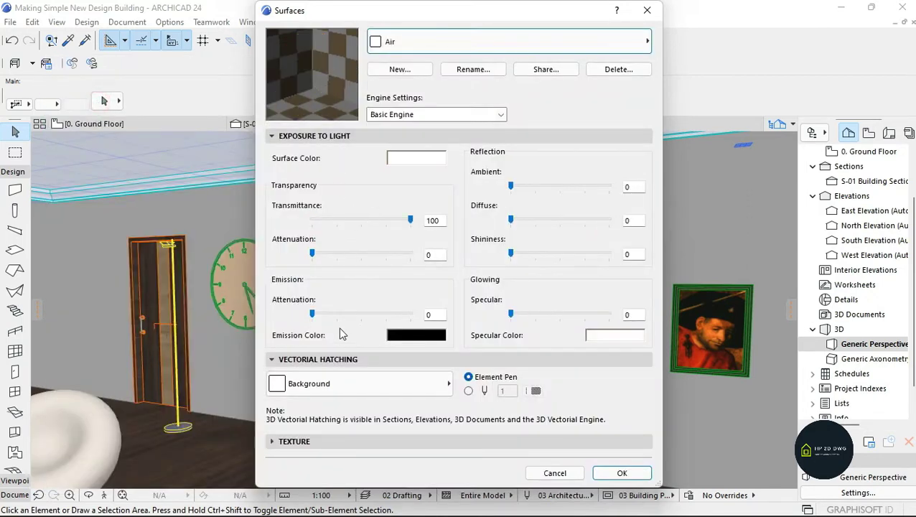
pyautogui.click(343, 440)
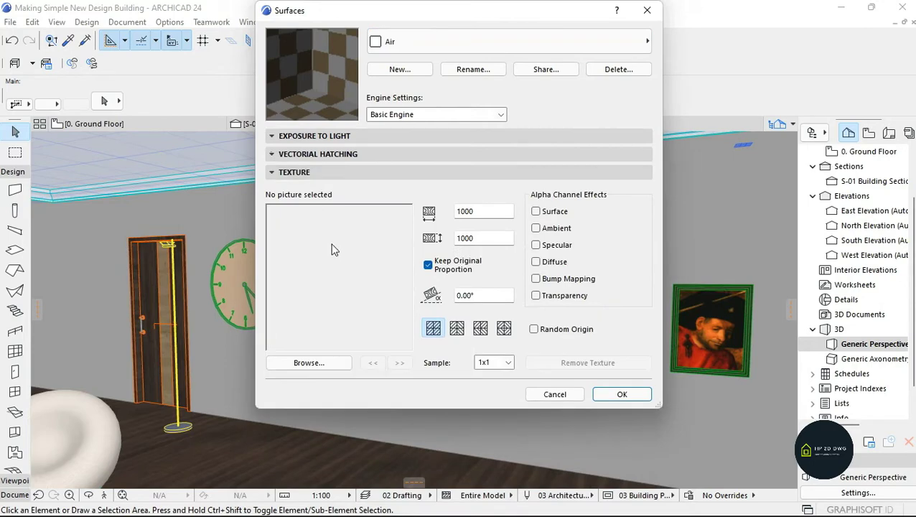
# Load netflix loading.png as the Air surface's texture and unlock its original proportions.
pyautogui.click(310, 362)
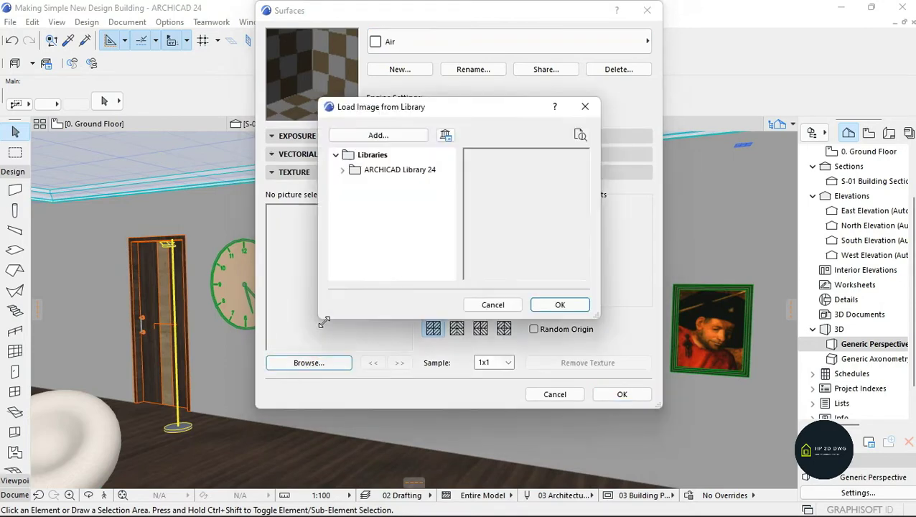
pyautogui.click(391, 137)
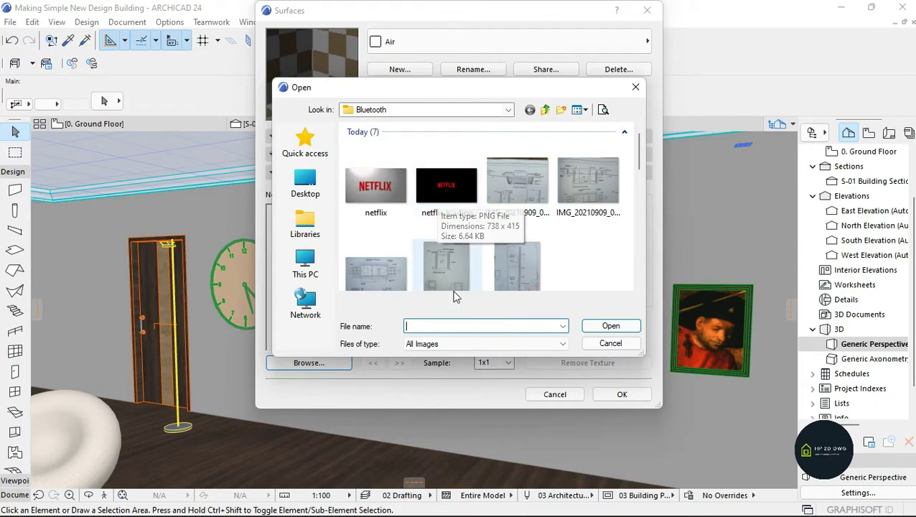
pyautogui.click(446, 188)
pyautogui.click(610, 327)
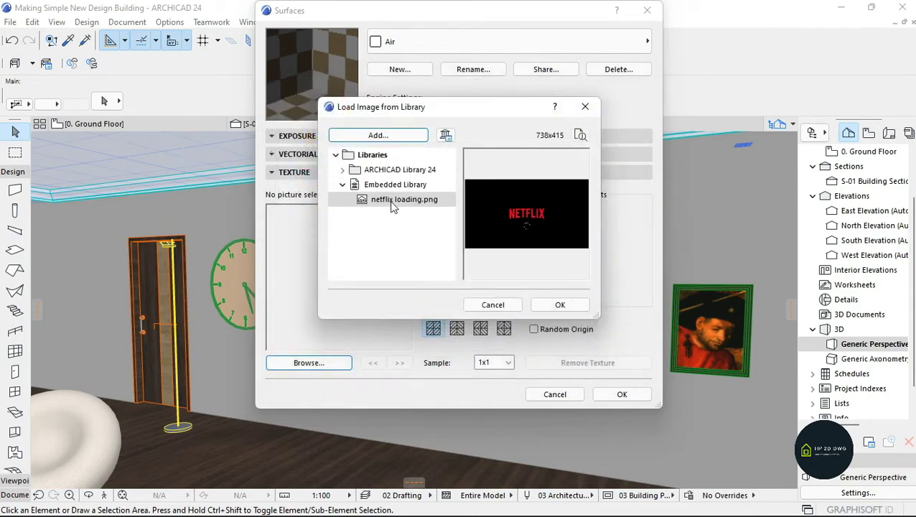
pyautogui.click(561, 305)
pyautogui.click(428, 265)
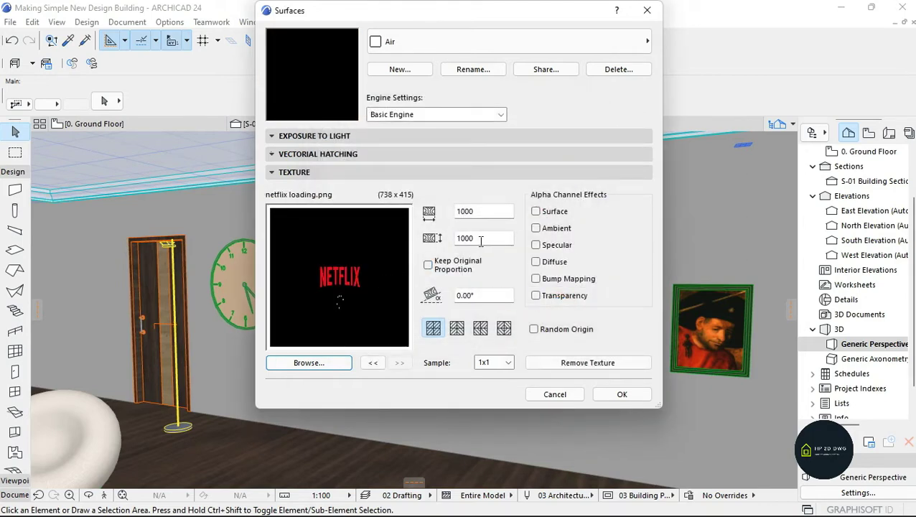
# Size the texture to 1920 by 1080 and switch to CineRender by MAXON engine settings.
pyautogui.click(475, 211)
pyautogui.doubleClick(470, 210)
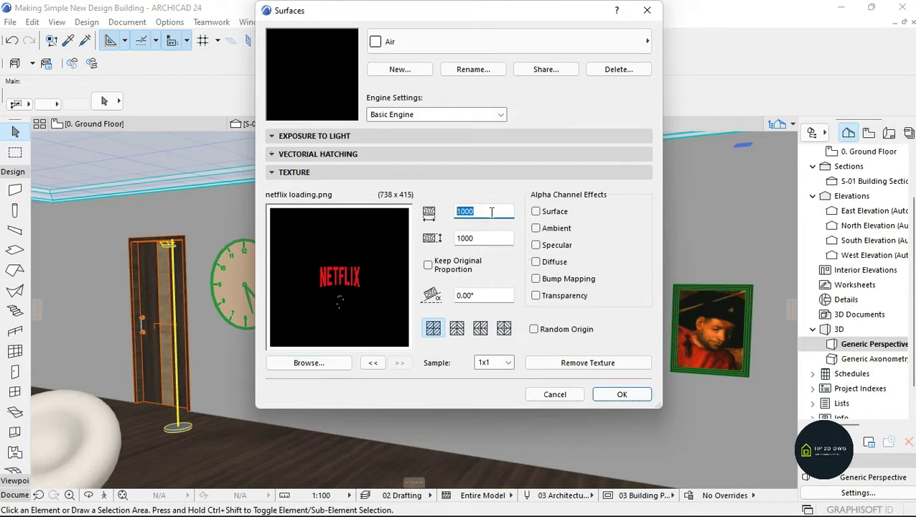
pyautogui.write('1')
pyautogui.moveTo(488, 238); pyautogui.dragTo(448, 244)
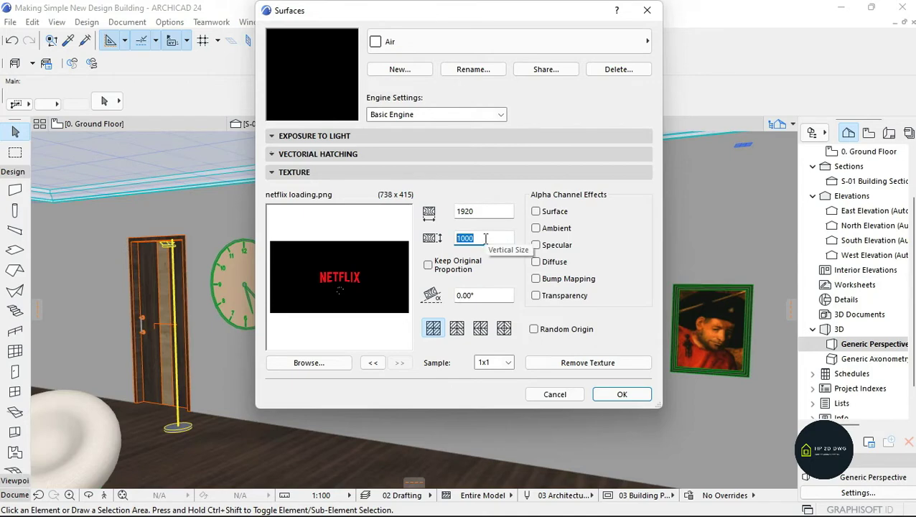
pyautogui.write('10')
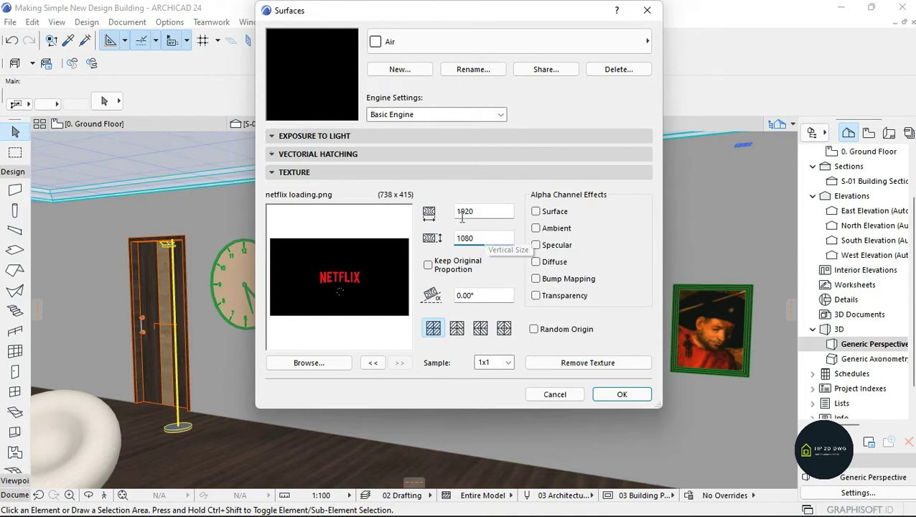
pyautogui.click(460, 114)
pyautogui.click(458, 138)
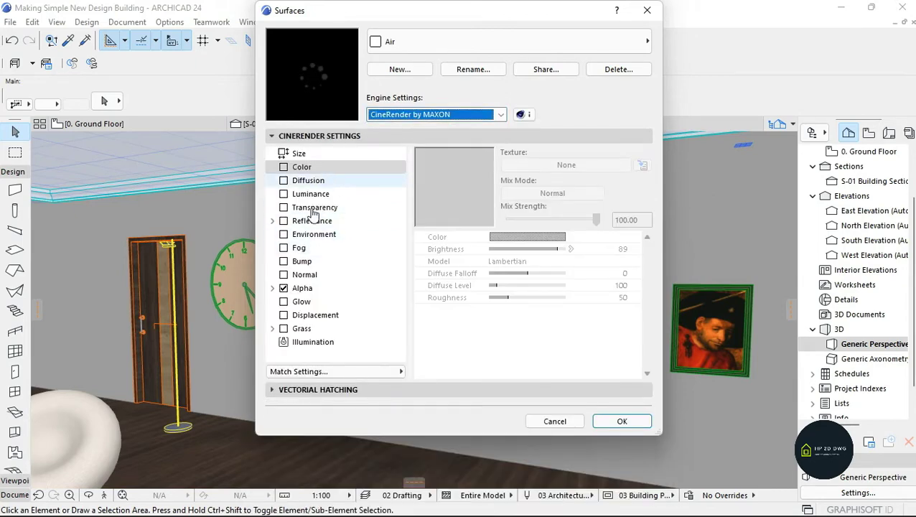
# Uncheck Alpha and check Color in the Air surface's CineRender settings, then confirm with OK.
pyautogui.click(284, 287)
pyautogui.click(295, 288)
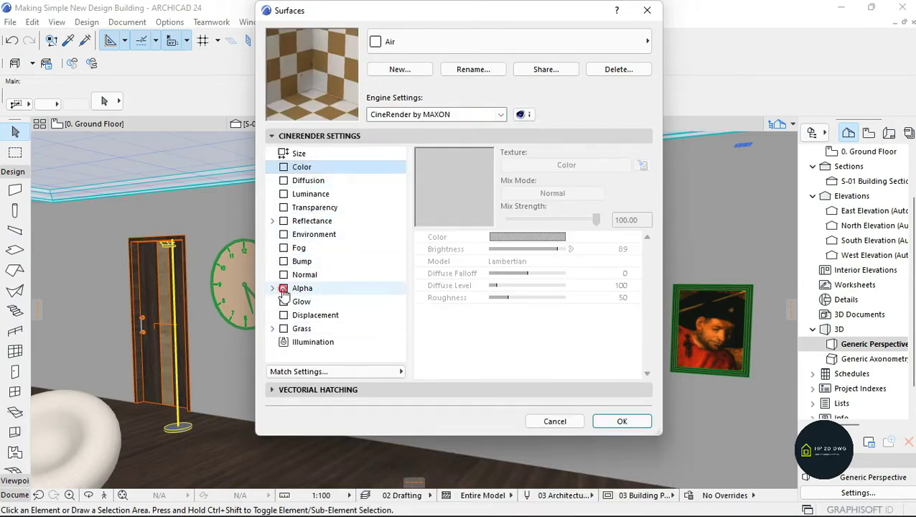
pyautogui.click(283, 167)
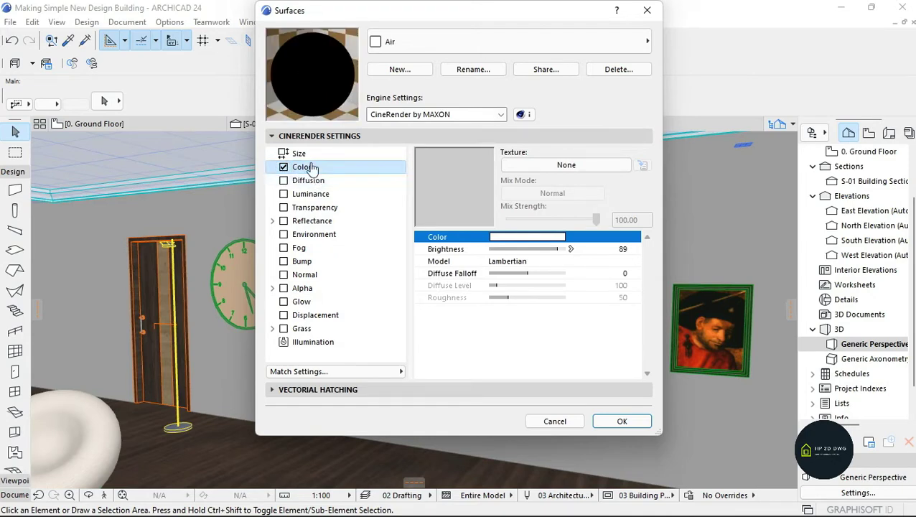
pyautogui.click(621, 421)
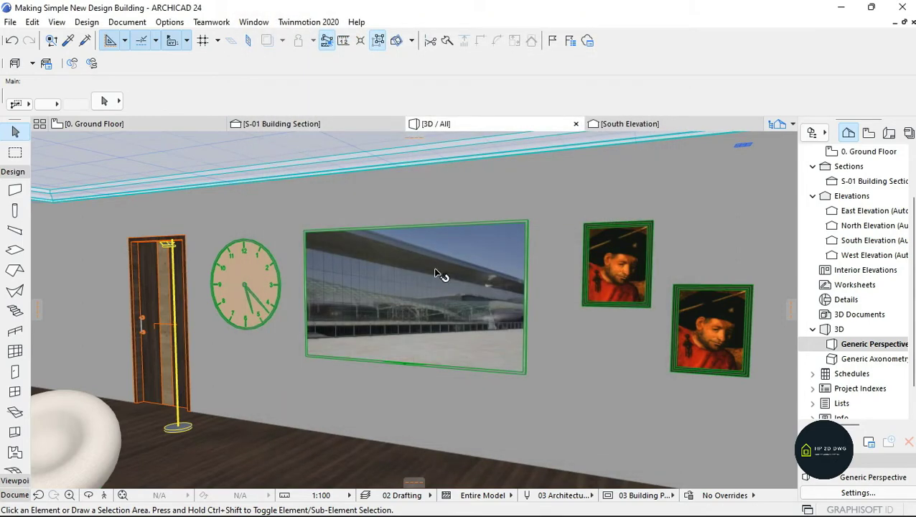
# Select the Flat Panel TV 24 on the living room wall in the 3D view.
pyautogui.click(426, 292)
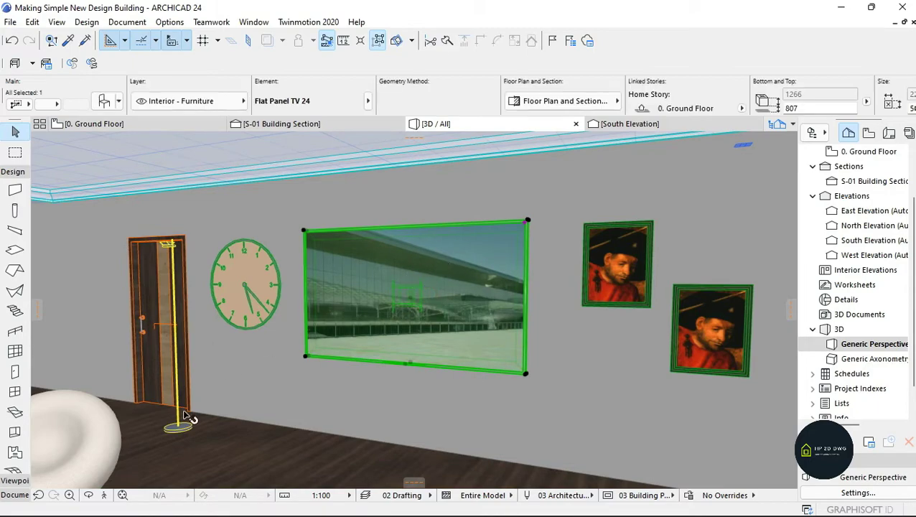
pyautogui.click(105, 496)
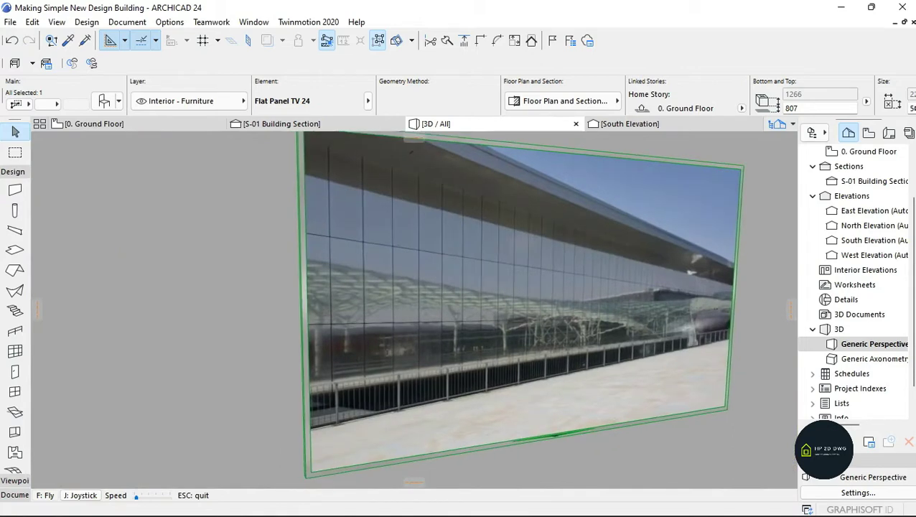
pyautogui.press('Down')
pyautogui.press('Escape')
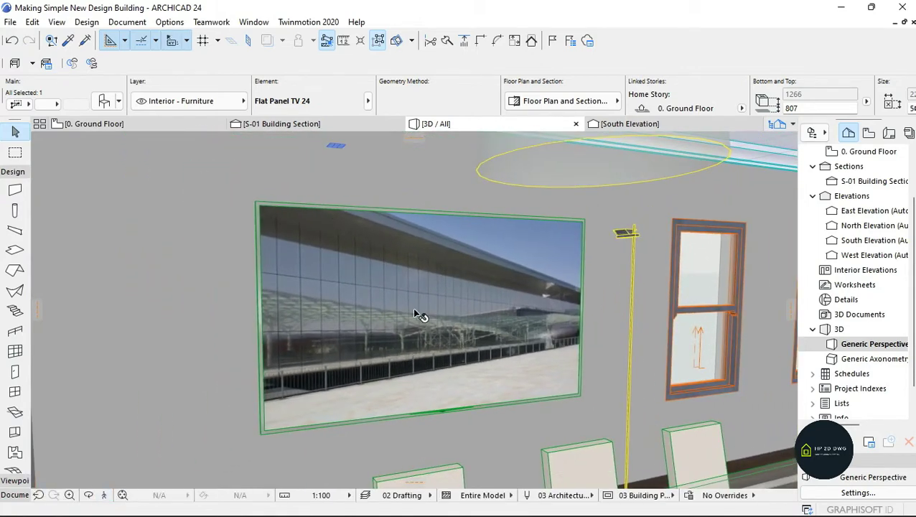
pyautogui.click(416, 316)
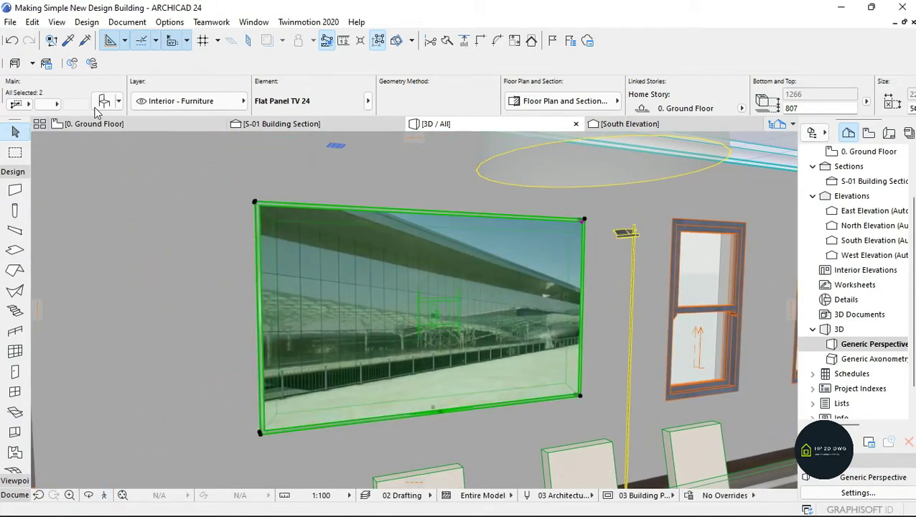
# Turn on Use Custom Picture for the TV and enter 'netflix loading' as its picture name.
pyautogui.click(105, 102)
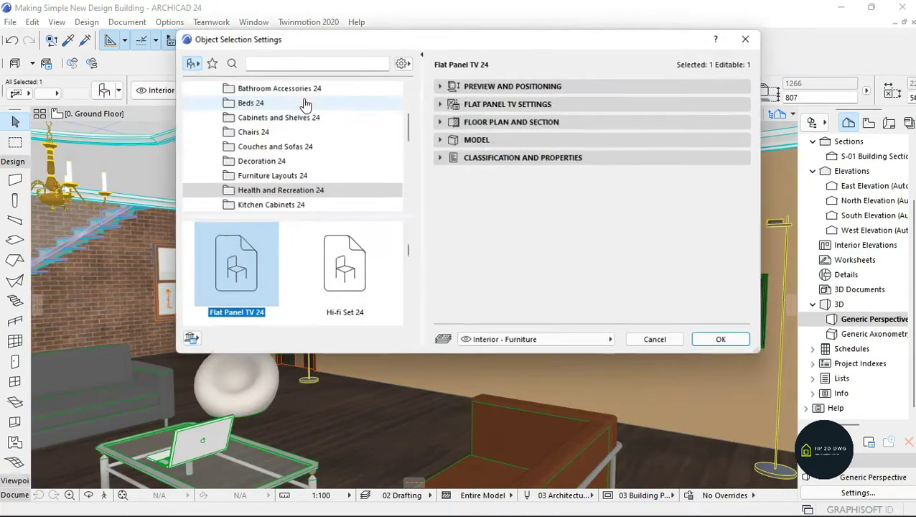
pyautogui.click(526, 104)
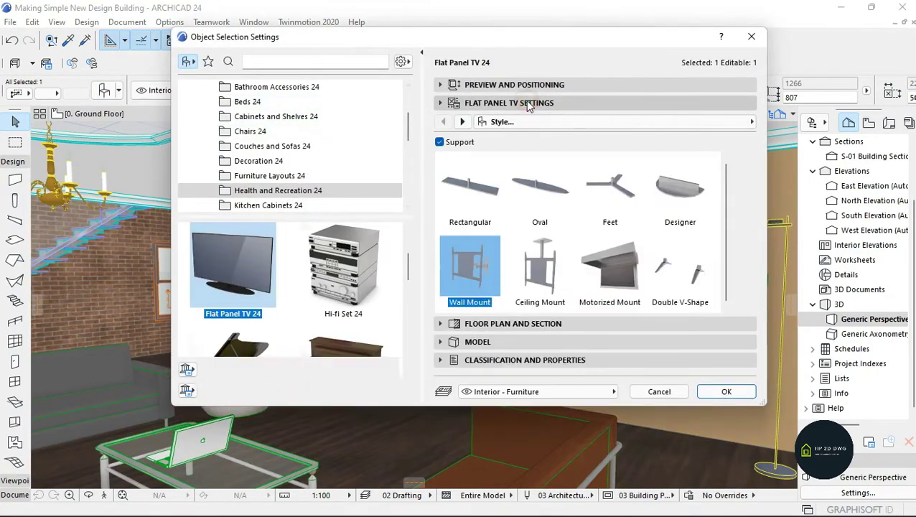
pyautogui.click(575, 122)
pyautogui.click(807, 138)
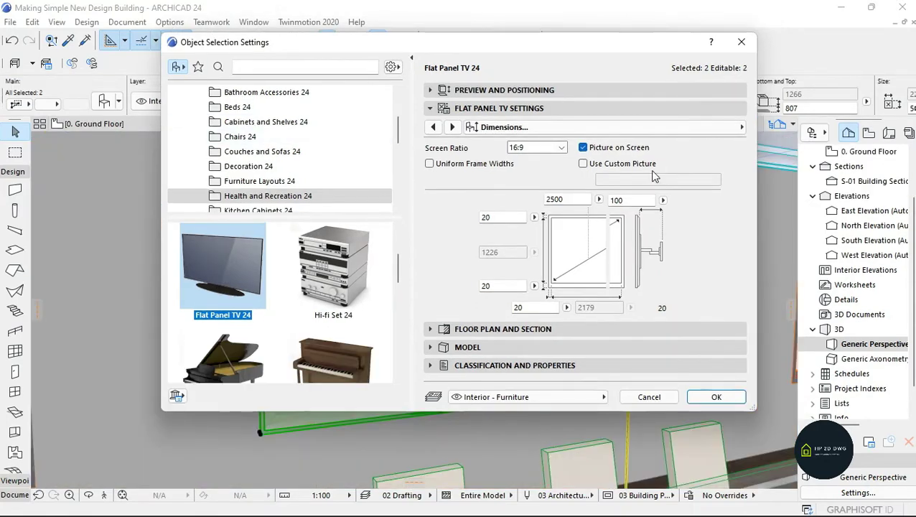
pyautogui.click(600, 165)
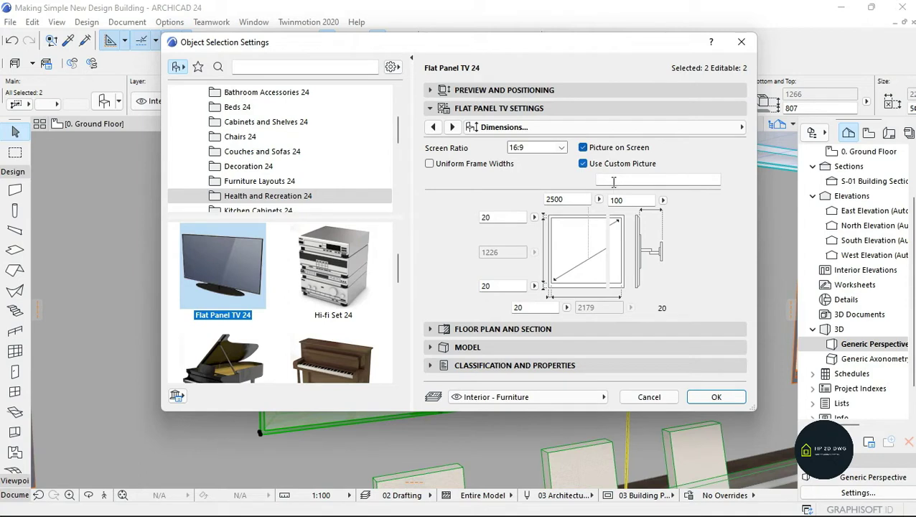
pyautogui.click(614, 178)
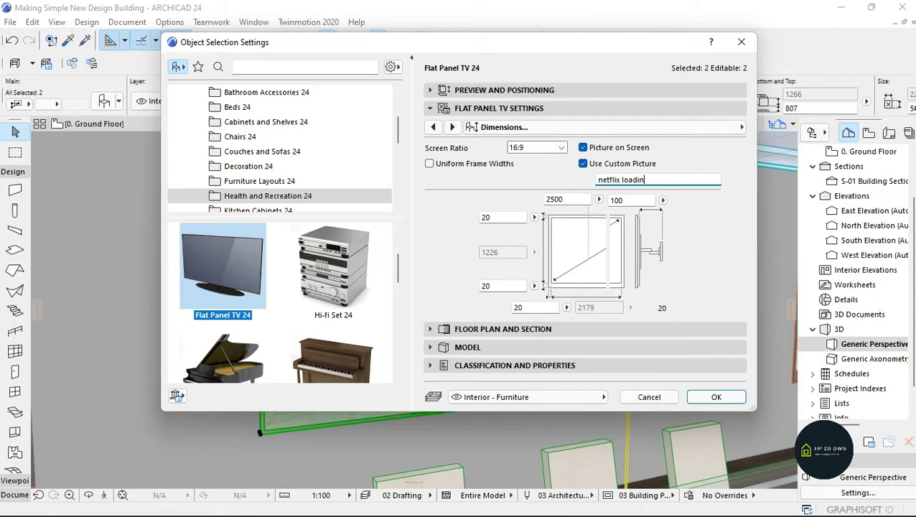
pyautogui.press('Return')
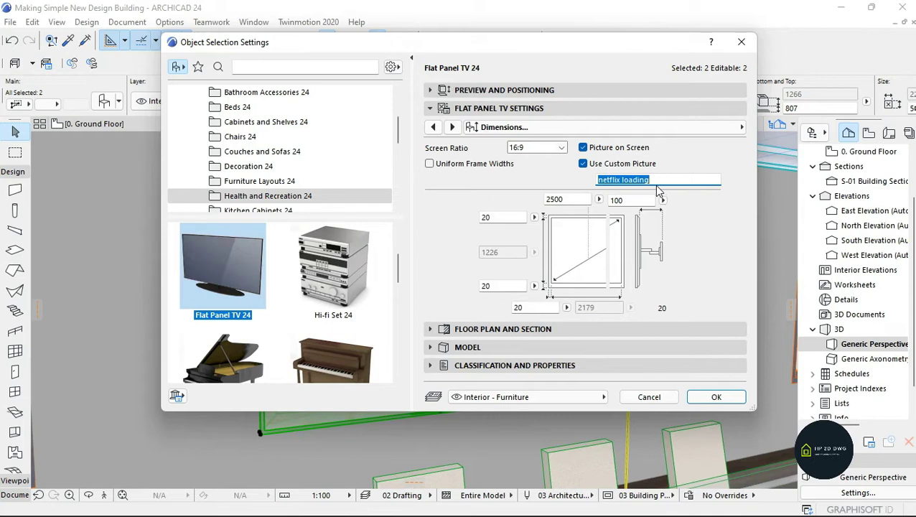
# Copy the 'netflix loading' file name from the Documents > Bluetooth folder in File Explorer.
pyautogui.press('super')
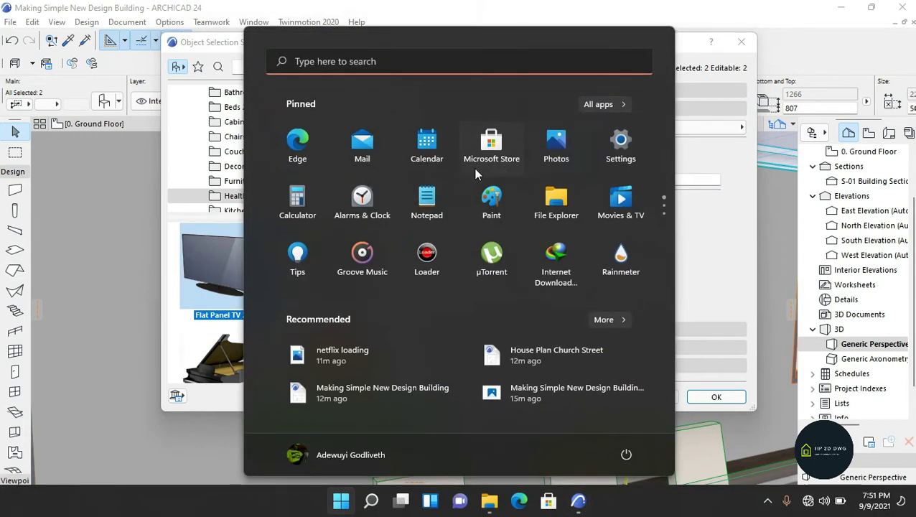
pyautogui.click(547, 208)
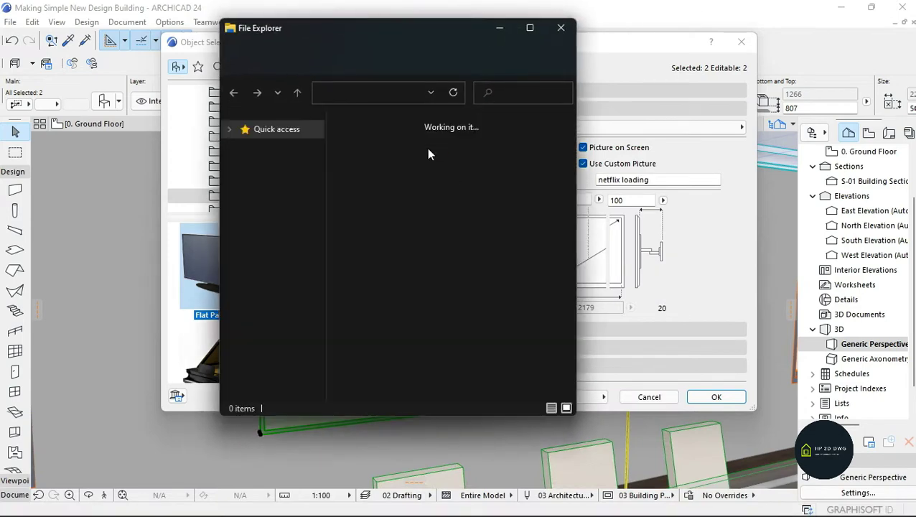
pyautogui.doubleClick(423, 243)
pyautogui.click(387, 183)
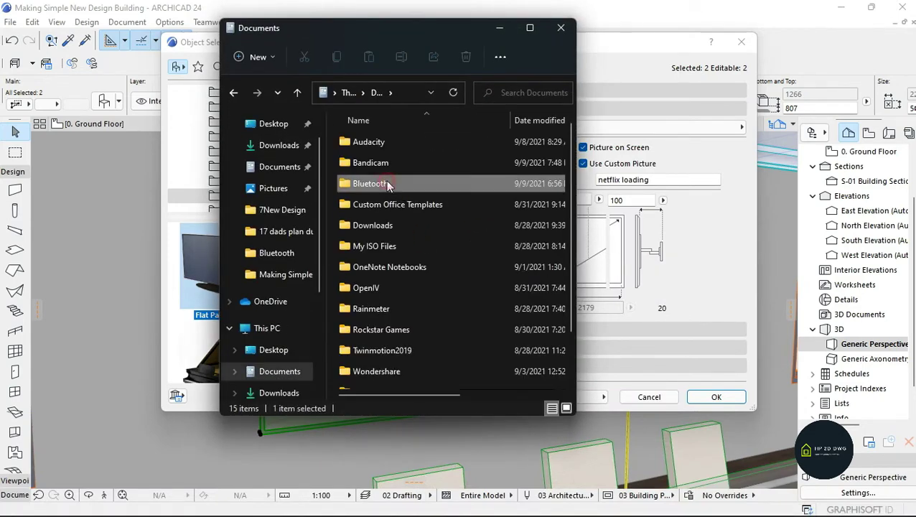
pyautogui.doubleClick(388, 184)
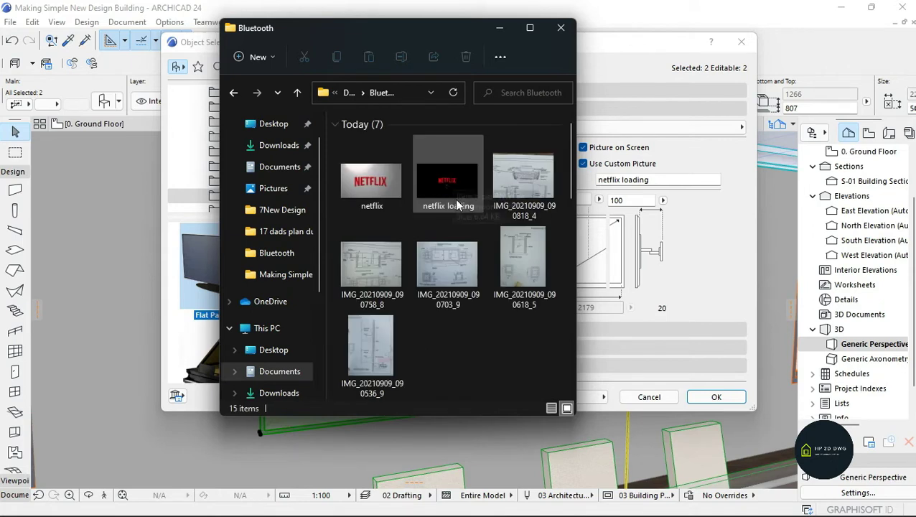
pyautogui.click(447, 206)
pyautogui.click(451, 204)
pyautogui.rightClick(450, 204)
pyautogui.click(481, 245)
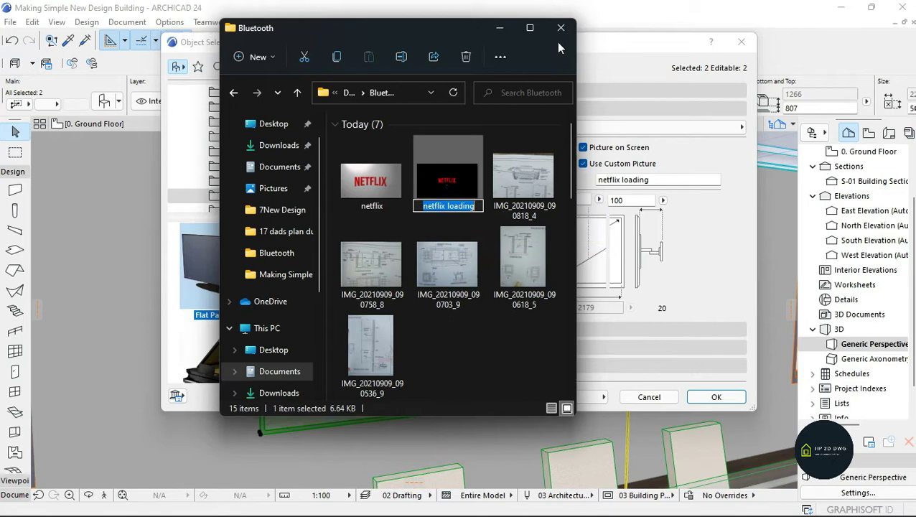
# Replace the TV's custom picture name with the copied file name and confirm with OK.
pyautogui.click(560, 27)
pyautogui.moveTo(654, 180); pyautogui.dragTo(593, 186)
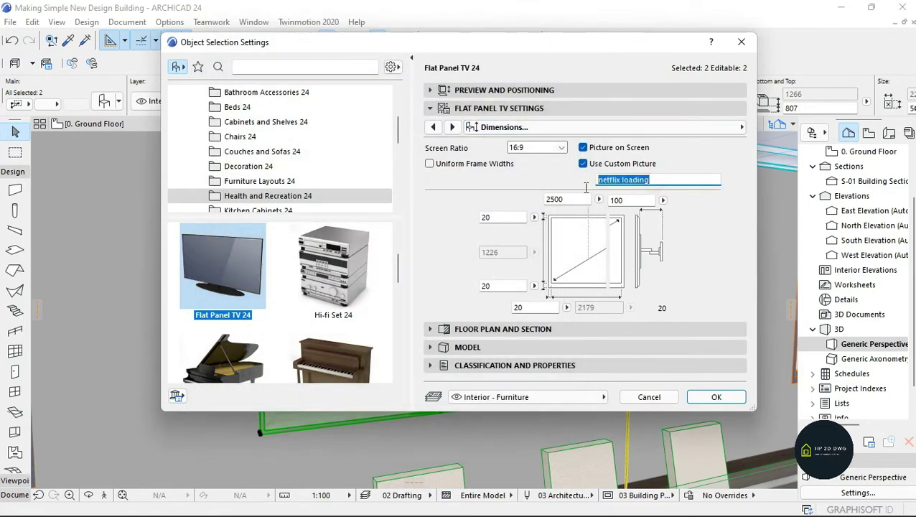
pyautogui.press('BackSpace')
pyautogui.rightClick(638, 181)
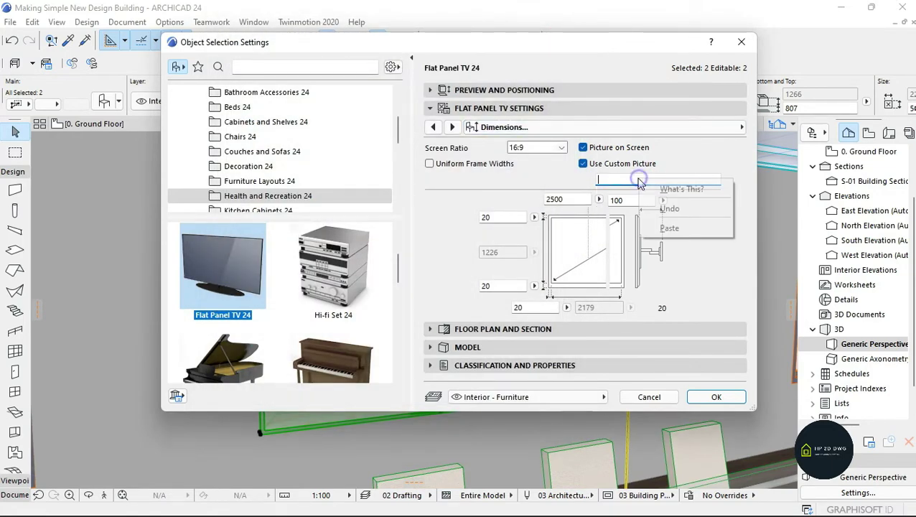
pyautogui.click(669, 229)
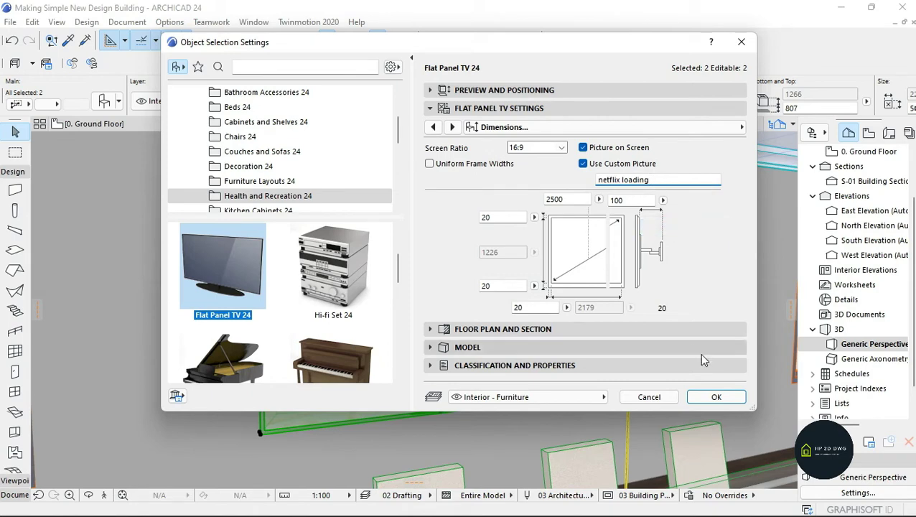
pyautogui.click(716, 397)
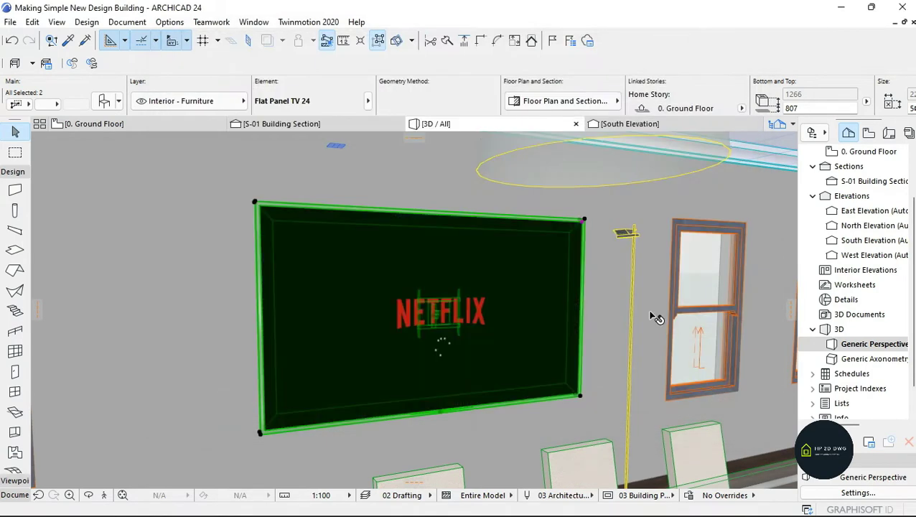
# Walk through the model to view the TV wall showing Netflix between the clock and framed portraits.
pyautogui.press('Escape')
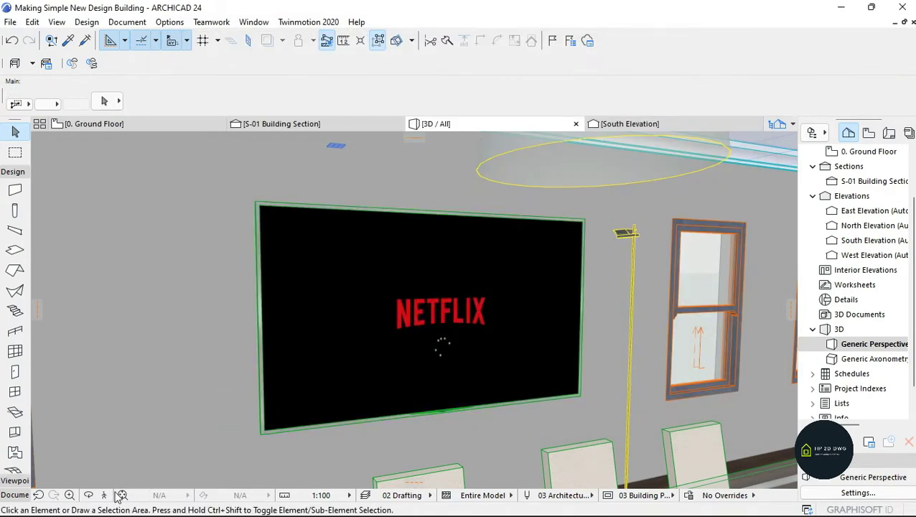
pyautogui.hotkey('shift', 'F3')
pyautogui.press('Down')
pyautogui.press('Left')
pyautogui.press('Down')
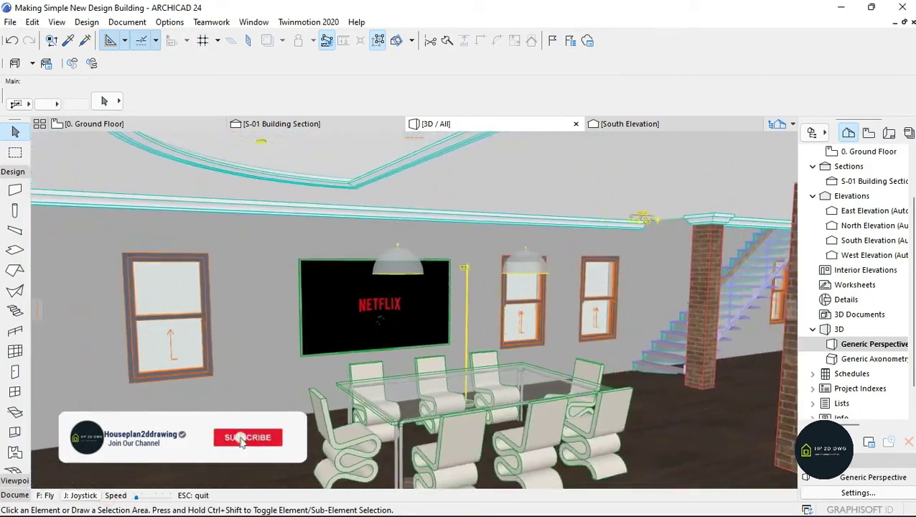
pyautogui.press('Up')
pyautogui.press('Right')
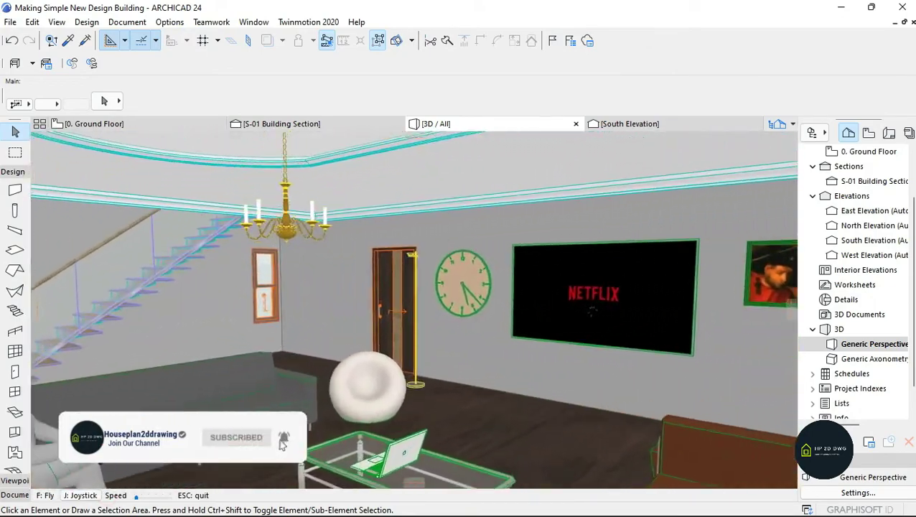
pyautogui.press('Down')
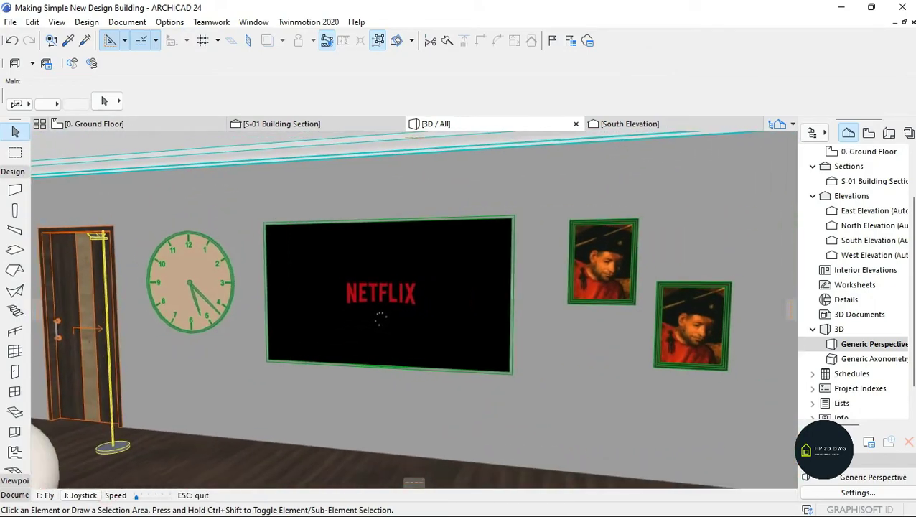
pyautogui.press('Left')
pyautogui.press('Right')
pyautogui.press('Up')
pyautogui.press('Escape')
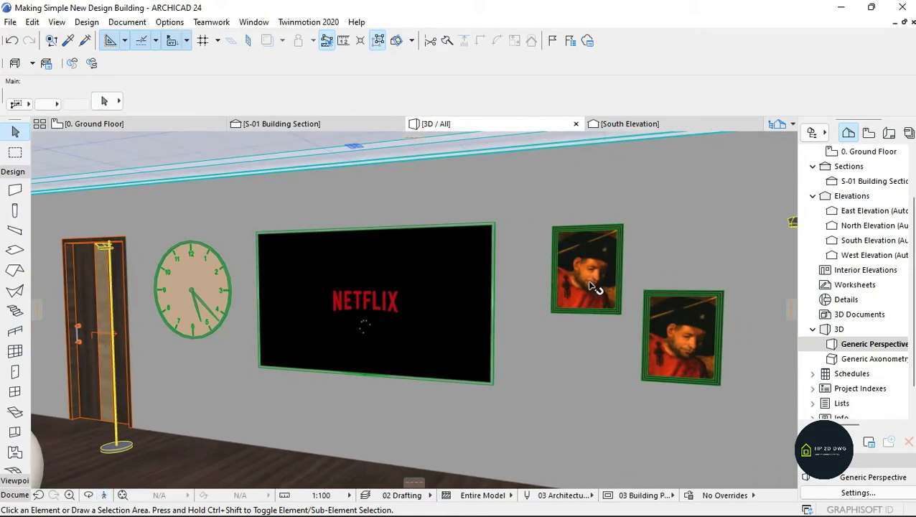
pyautogui.click(170, 21)
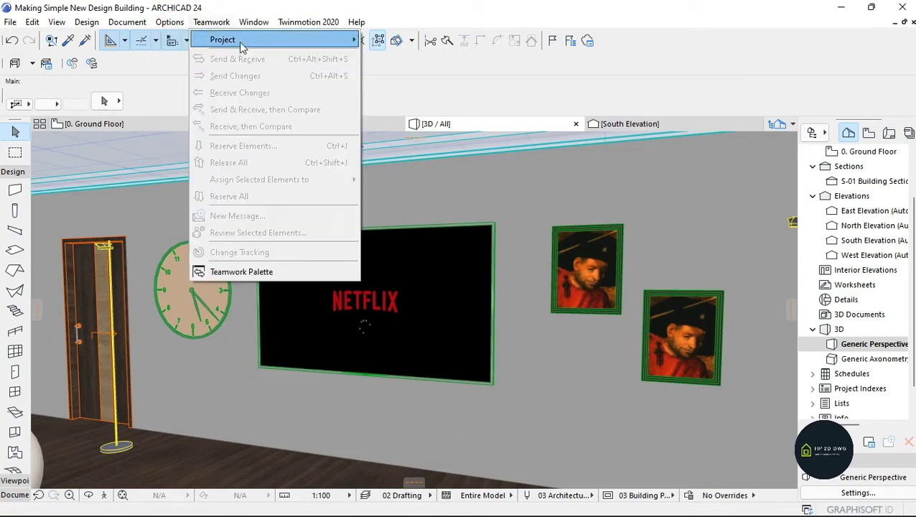
# Reopen Surfaces with Basic Engine settings and start adding a new texture image file.
pyautogui.moveTo(181, 47)
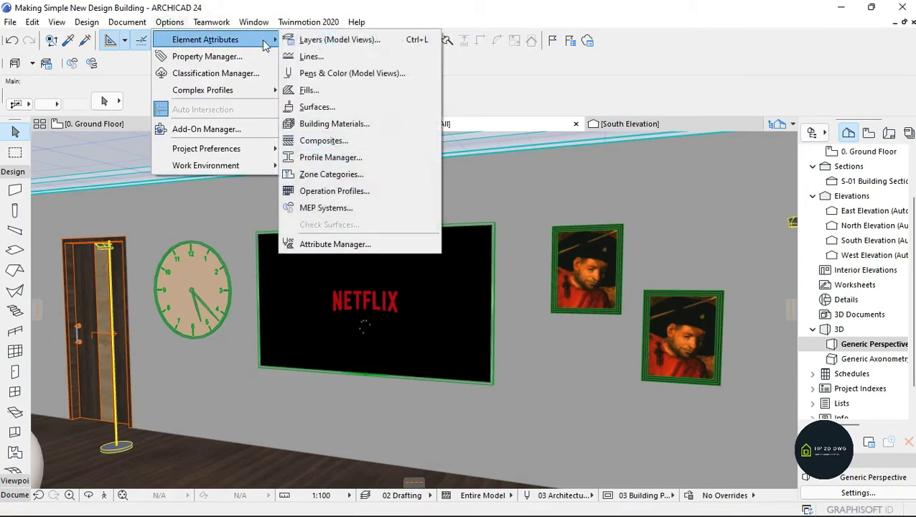
pyautogui.click(336, 107)
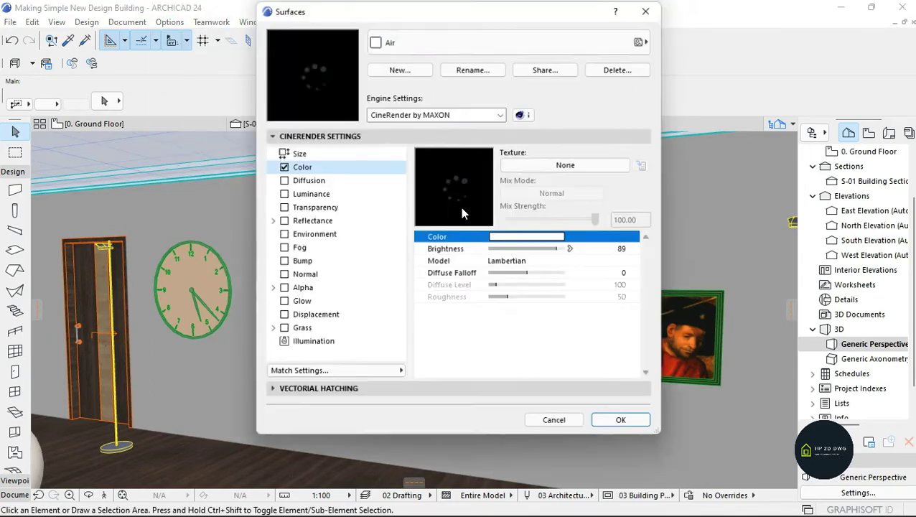
pyautogui.click(481, 114)
pyautogui.click(483, 127)
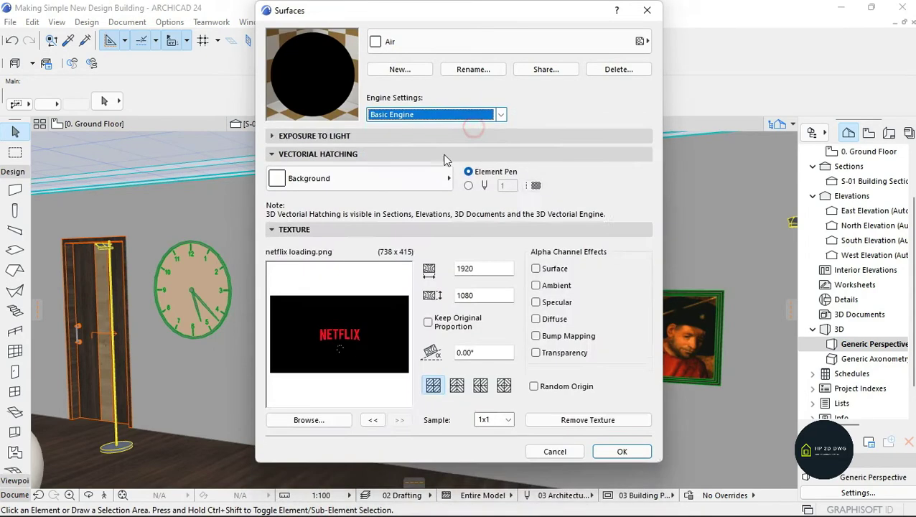
pyautogui.click(320, 365)
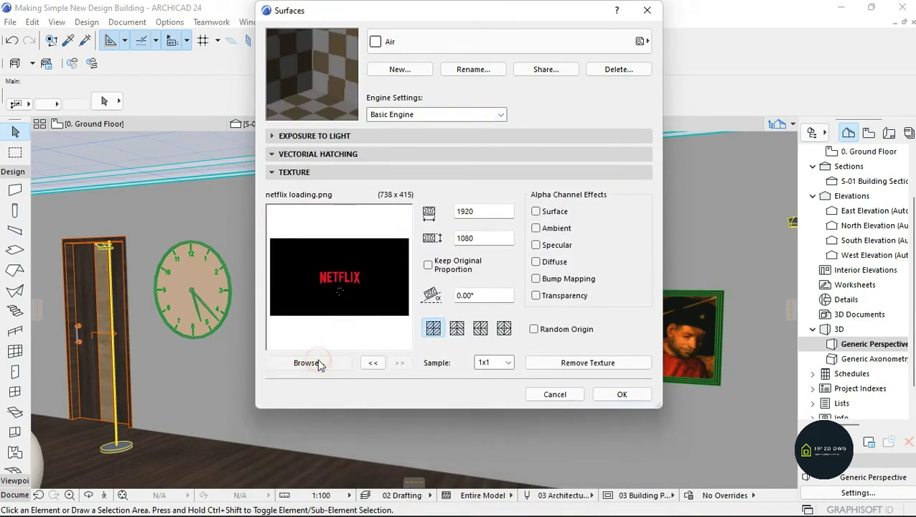
pyautogui.click(380, 135)
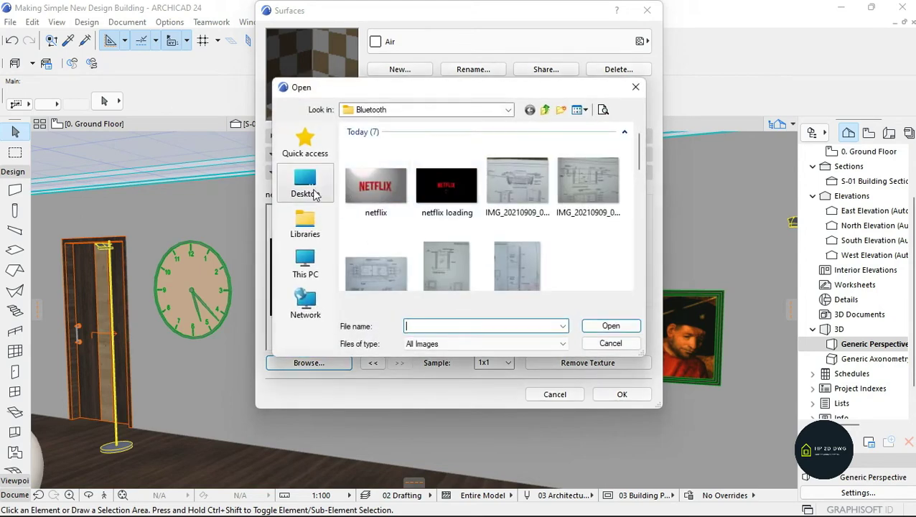
# Set the Air surface texture to the WallpaperStudio10 soldier-in-grass image from Pictures > HD Wallpapers.
pyautogui.click(308, 221)
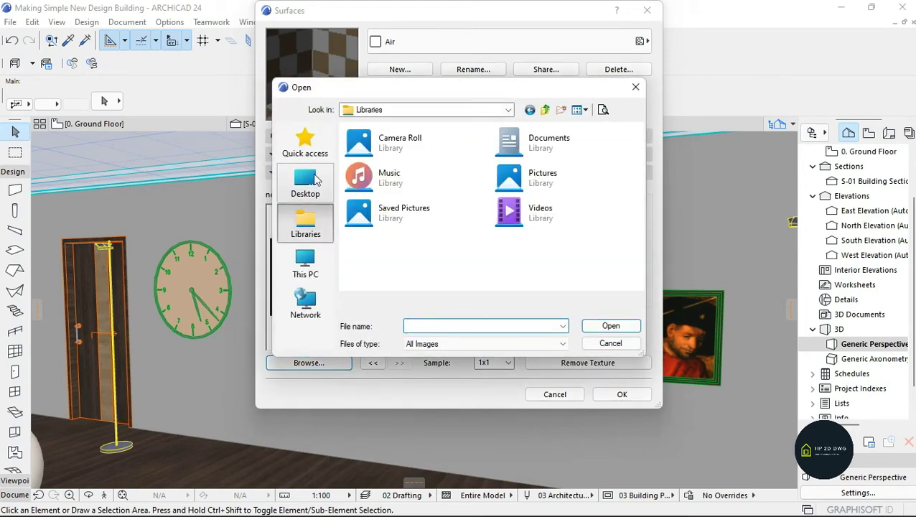
pyautogui.doubleClick(549, 179)
pyautogui.doubleClick(571, 190)
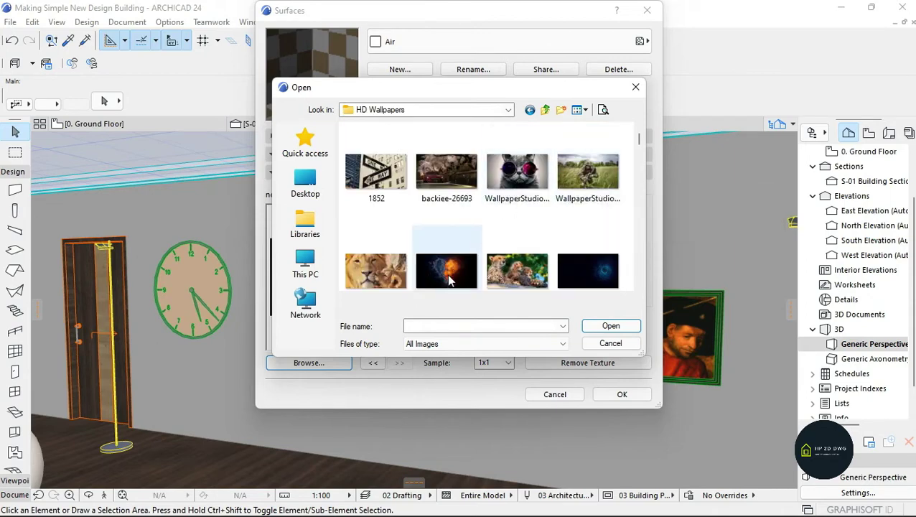
pyautogui.scroll(-3, 502, 265)
pyautogui.scroll(3, 531, 260)
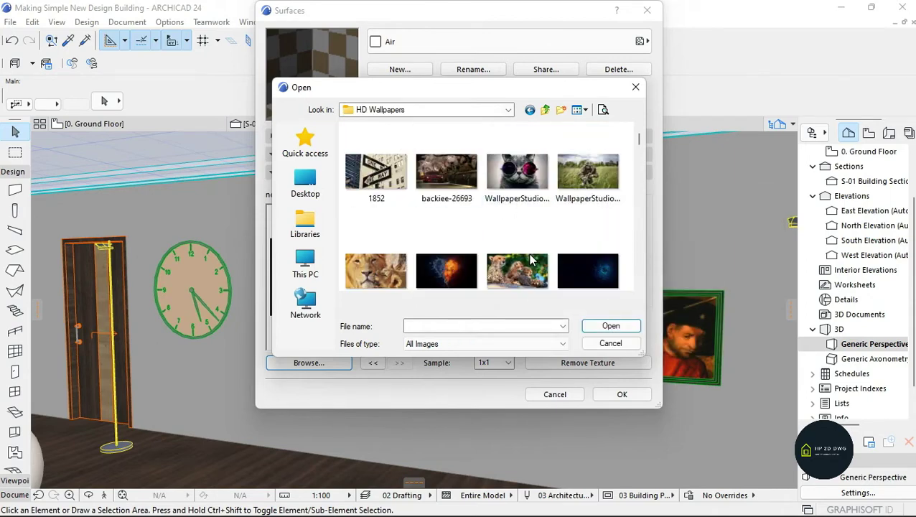
pyautogui.click(587, 173)
pyautogui.click(611, 328)
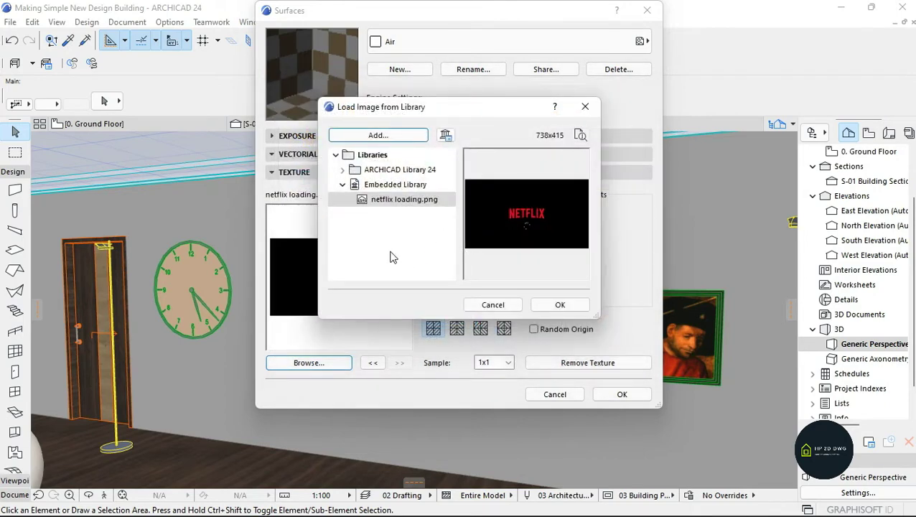
pyautogui.click(567, 305)
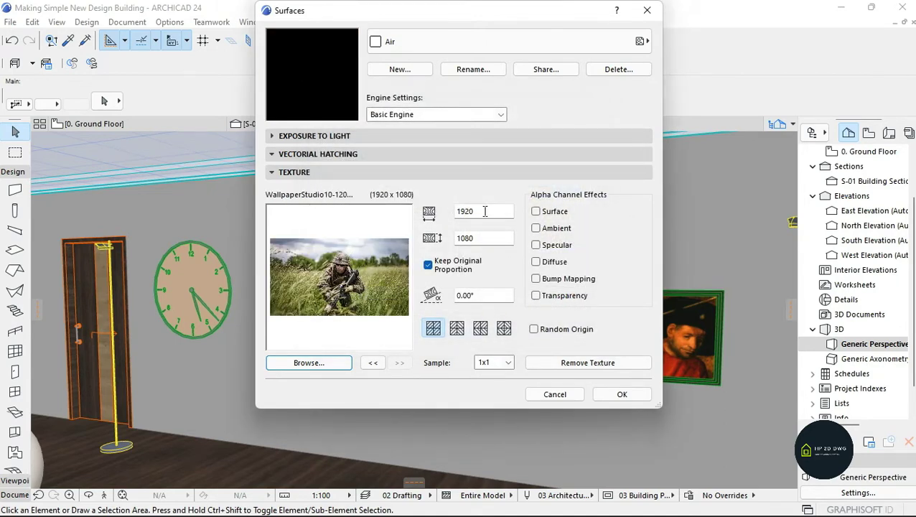
# Unlock proportions, set the Air surface texture to 1080 by 1080, and confirm.
pyautogui.click(429, 269)
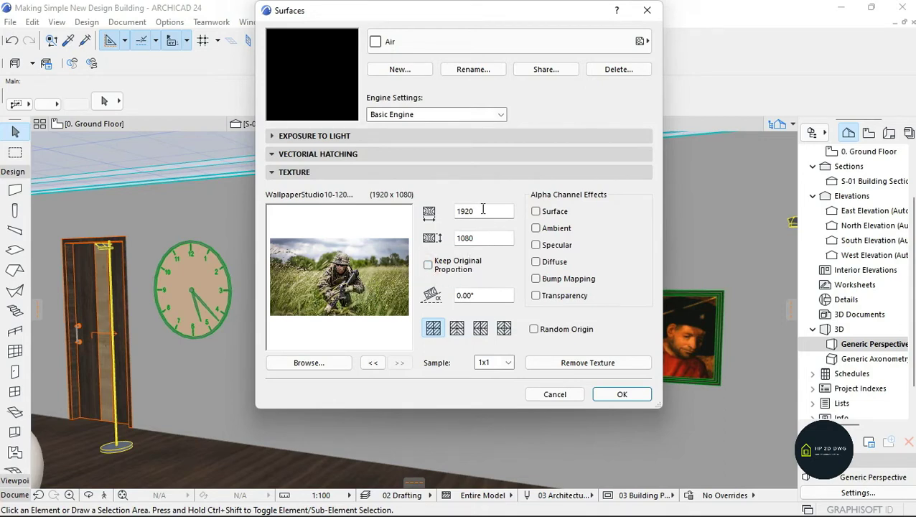
pyautogui.doubleClick(459, 215)
pyautogui.doubleClick(480, 239)
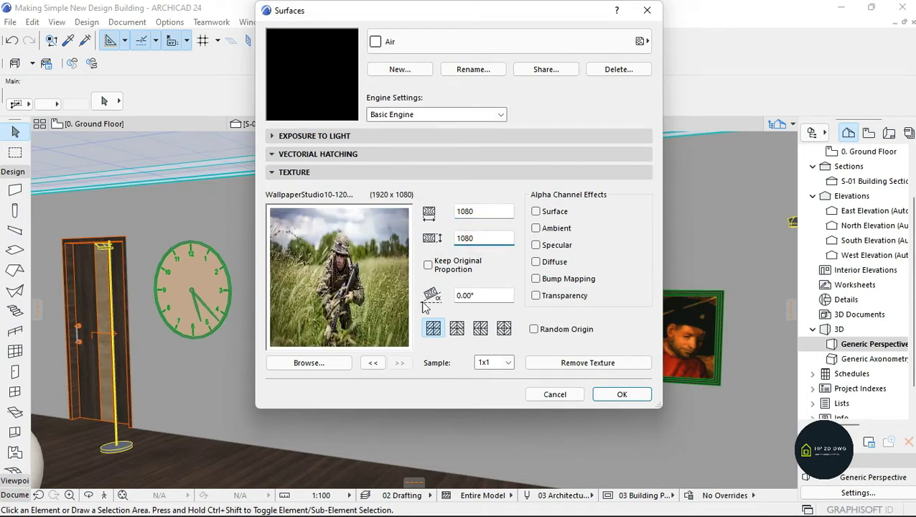
pyautogui.click(622, 395)
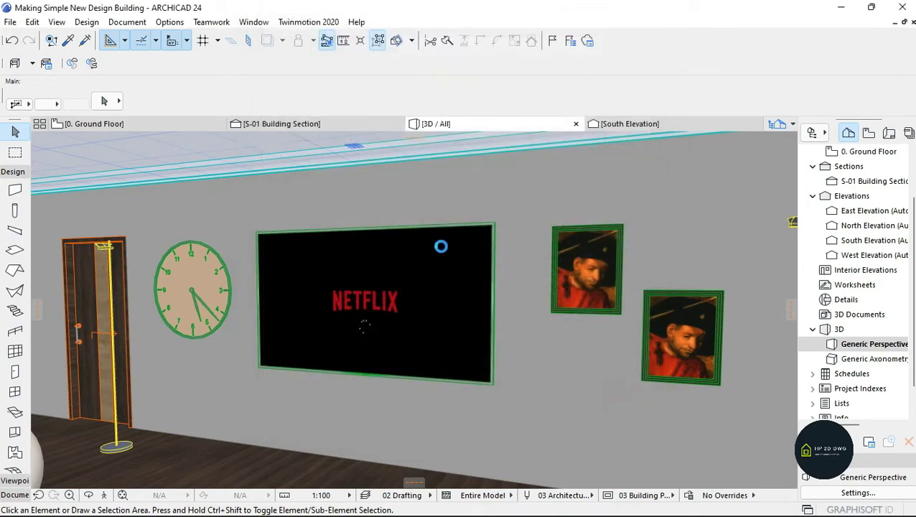
pyautogui.click(588, 271)
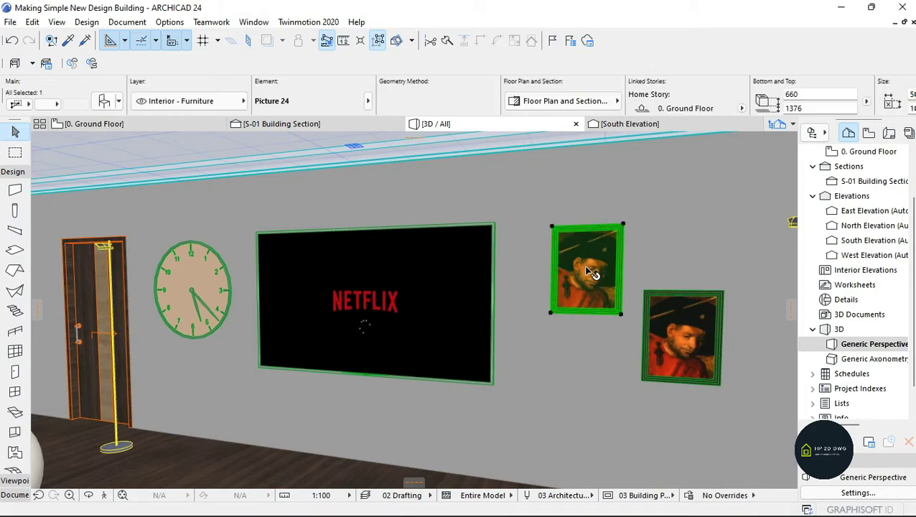
# Turn on Use Custom Picture in the left portrait's Picture Settings.
pyautogui.click(104, 104)
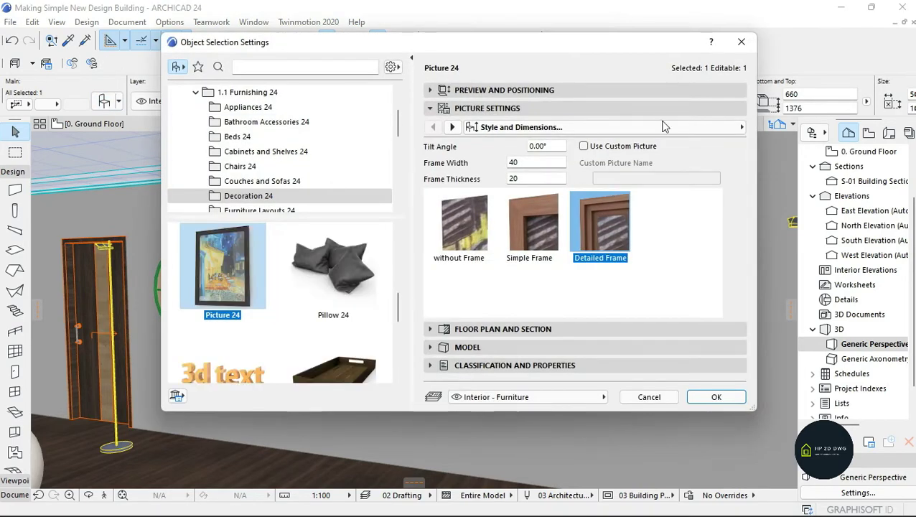
pyautogui.click(664, 127)
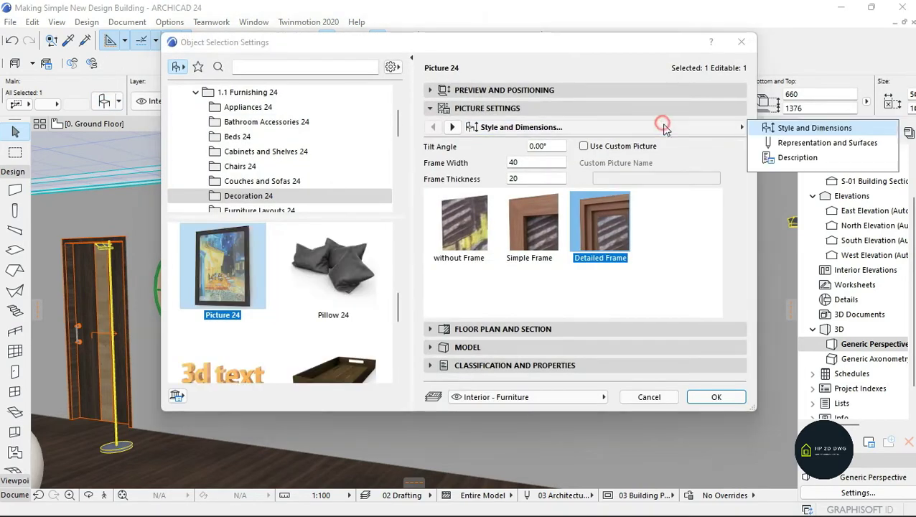
pyautogui.click(611, 135)
pyautogui.click(612, 145)
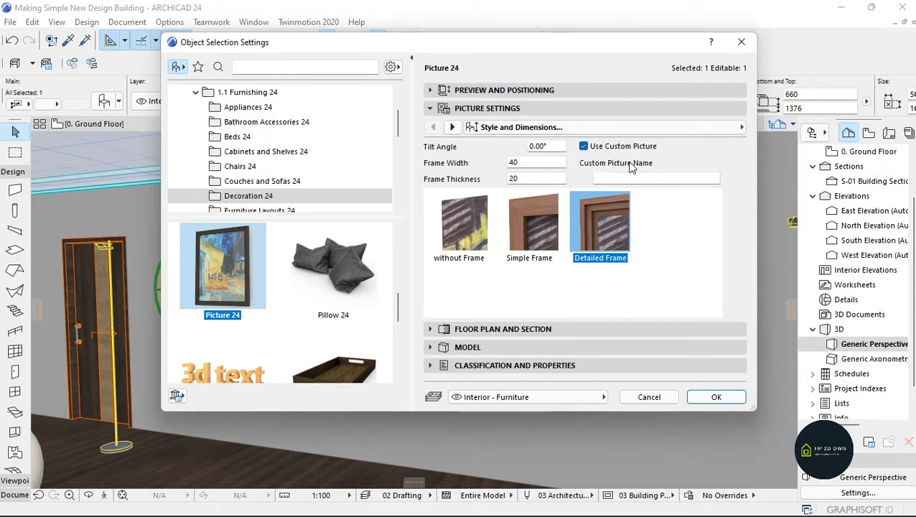
# Copy the soldier wallpaper's file name from Pictures > HD Wallpapers in File Explorer.
pyautogui.press('super')
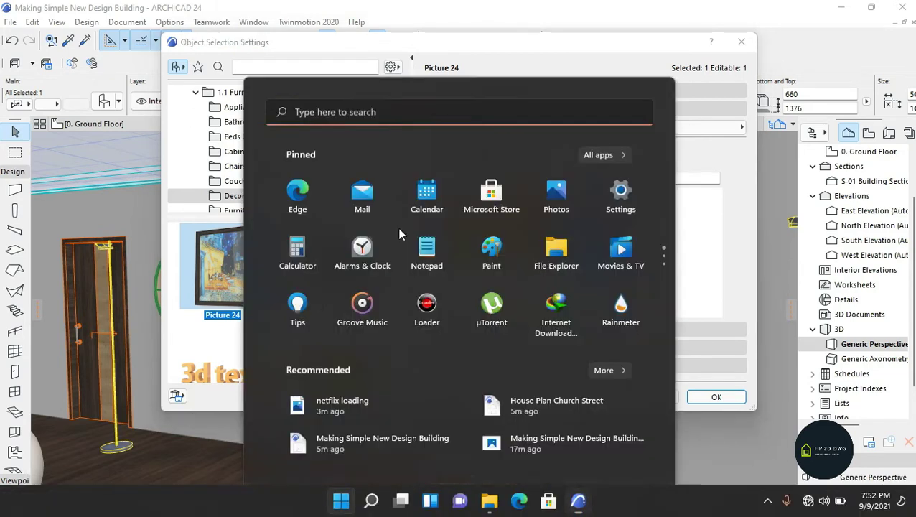
pyautogui.click(557, 244)
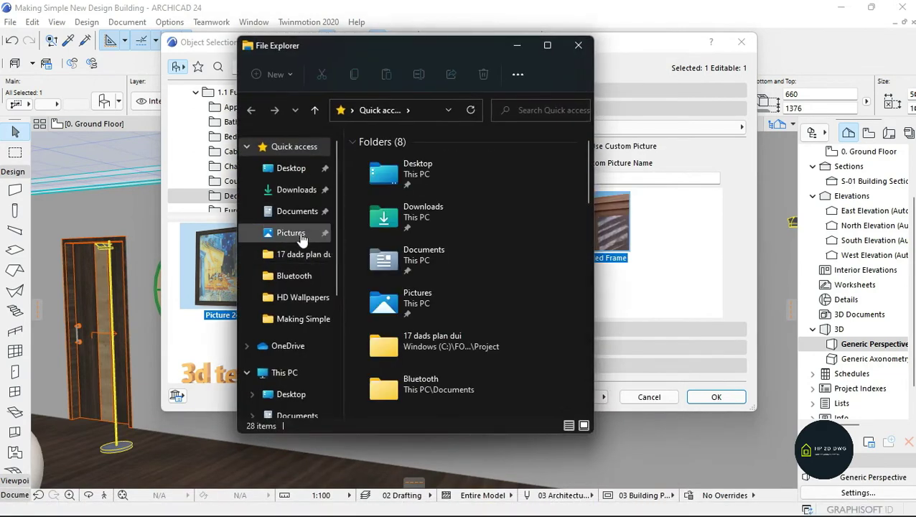
pyautogui.click(295, 233)
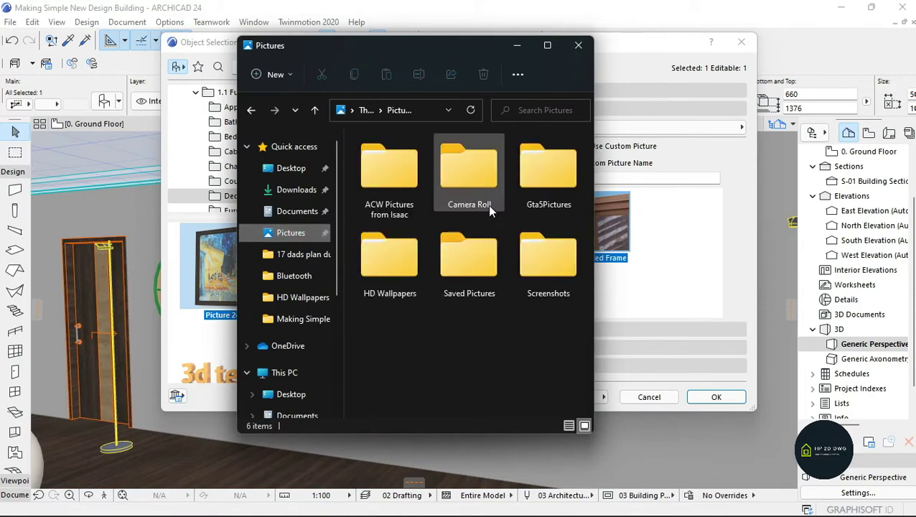
pyautogui.click(397, 266)
pyautogui.doubleClick(397, 266)
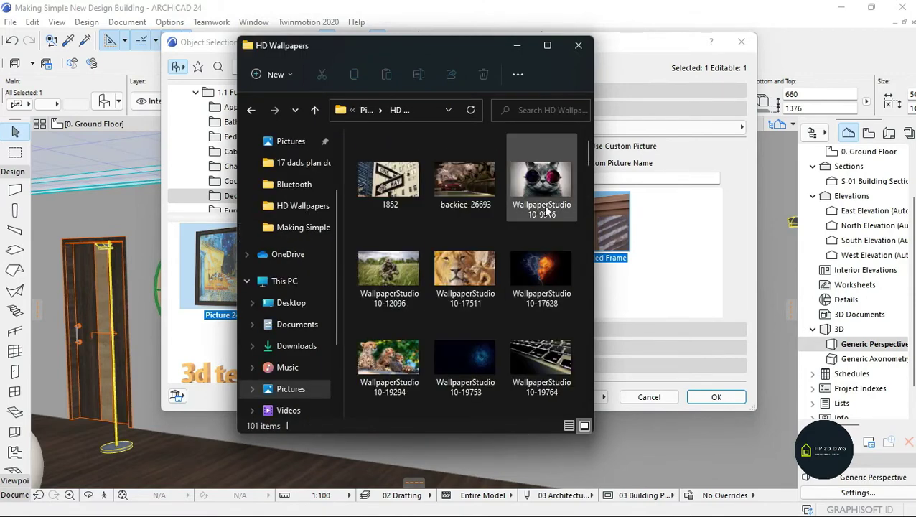
pyautogui.click(387, 280)
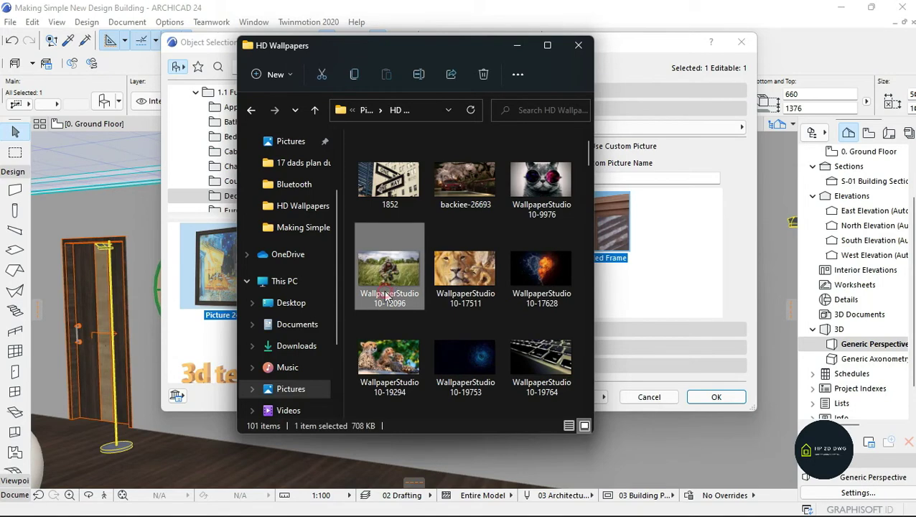
pyautogui.click(388, 295)
pyautogui.hotkey('ctrl', 'c')
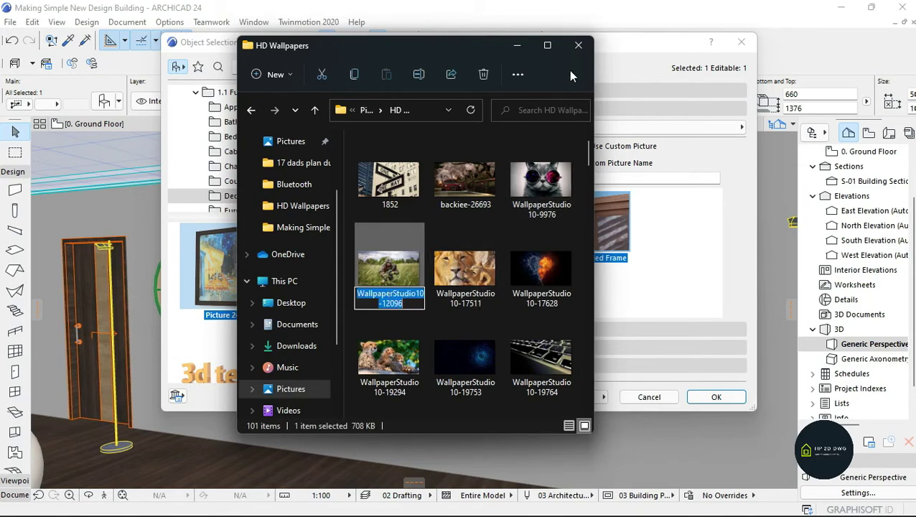
pyautogui.click(578, 44)
# Paste WallpaperStudio10-12096 as the left picture's Custom Picture Name and confirm.
pyautogui.click(654, 178)
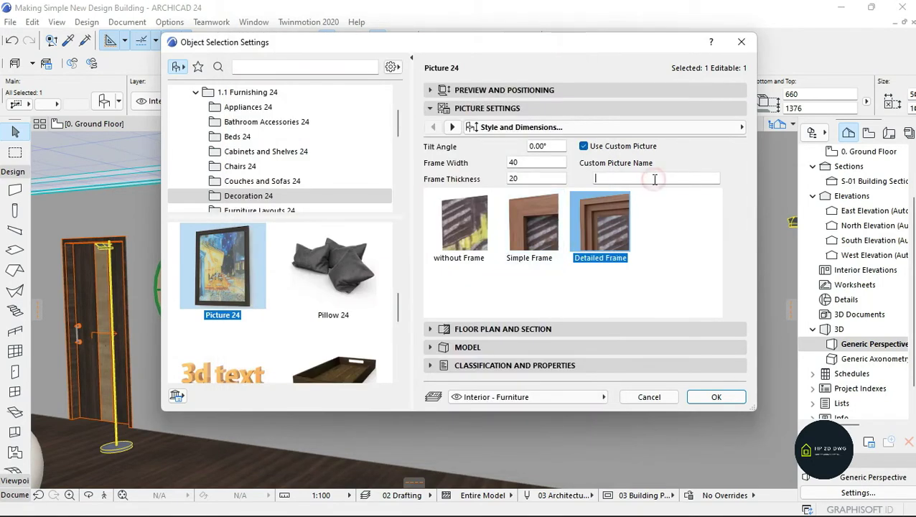
pyautogui.hotkey('ctrl', 'v')
pyautogui.click(716, 397)
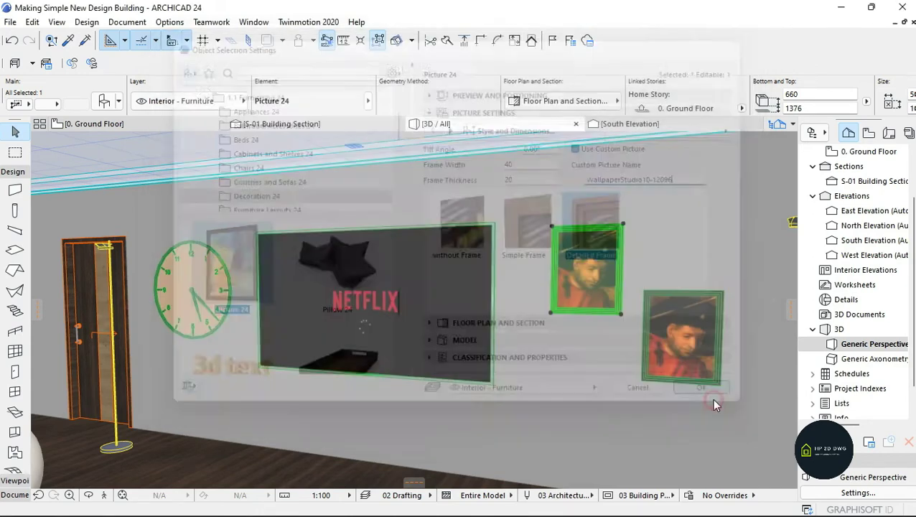
pyautogui.press('Escape')
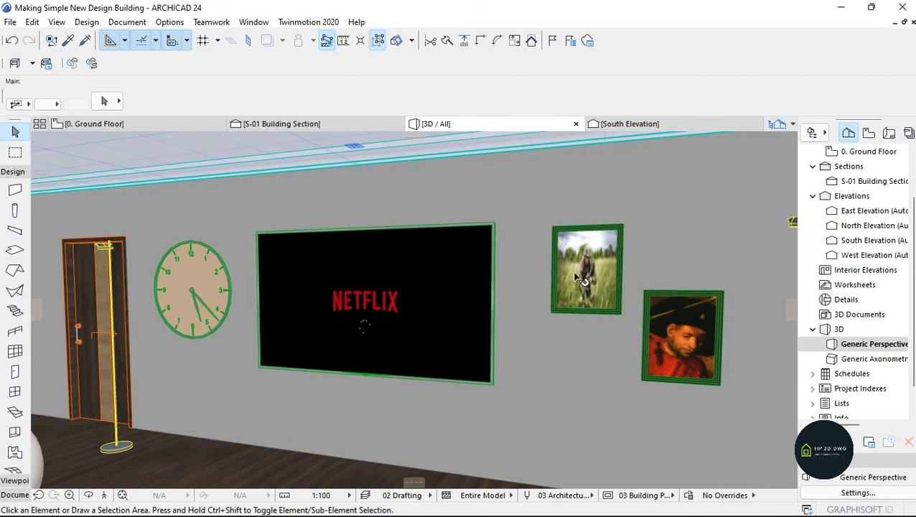
# Change the soldier wallpaper picture's frame style to Simple Frame.
pyautogui.click(574, 255)
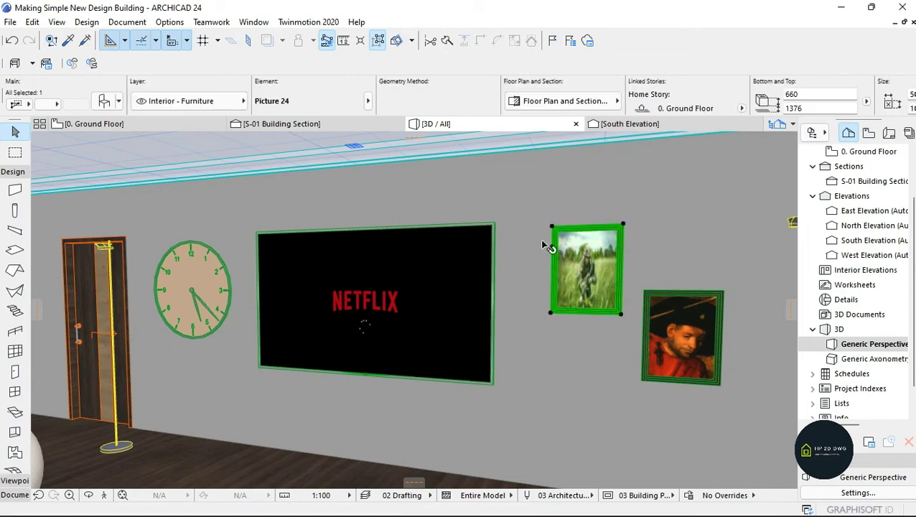
pyautogui.doubleClick(574, 270)
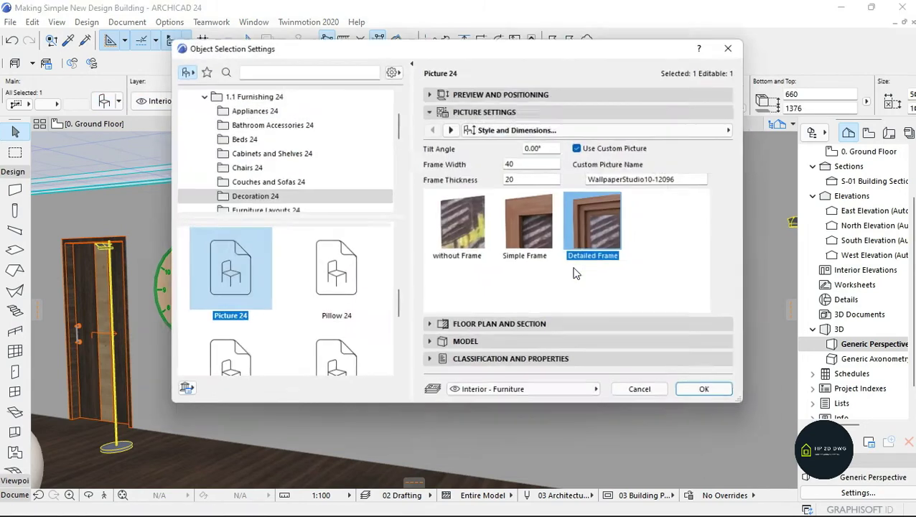
pyautogui.click(529, 236)
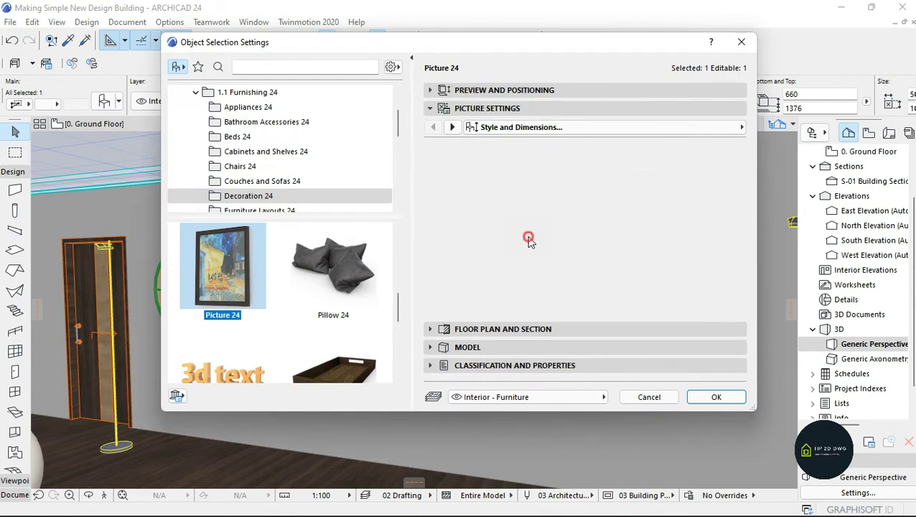
pyautogui.click(461, 235)
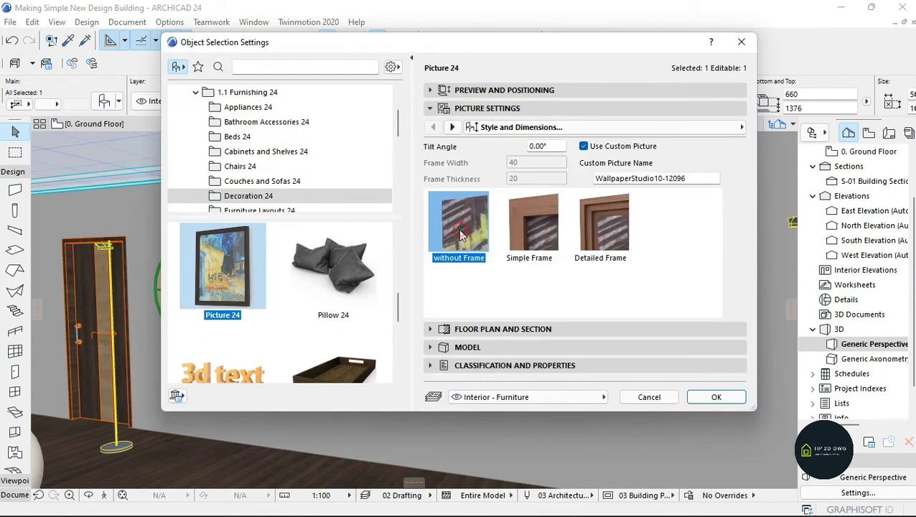
pyautogui.click(537, 234)
pyautogui.click(714, 396)
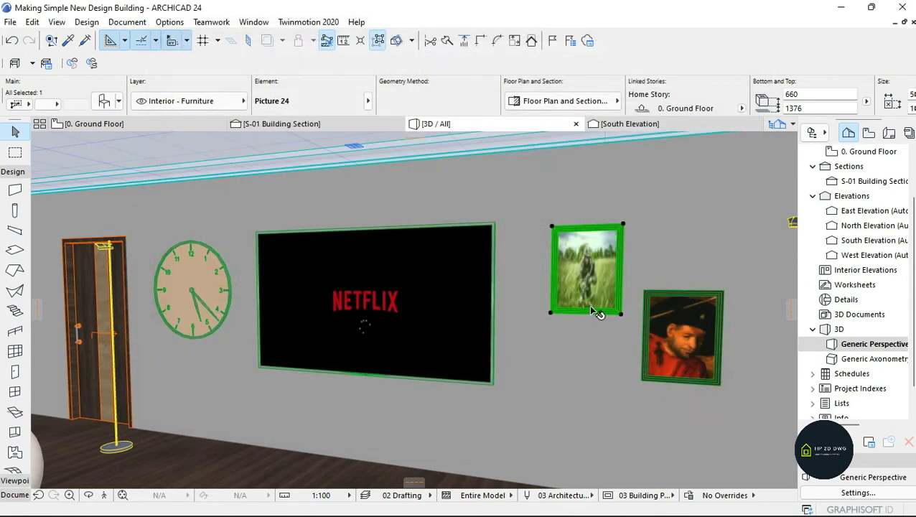
pyautogui.click(646, 273)
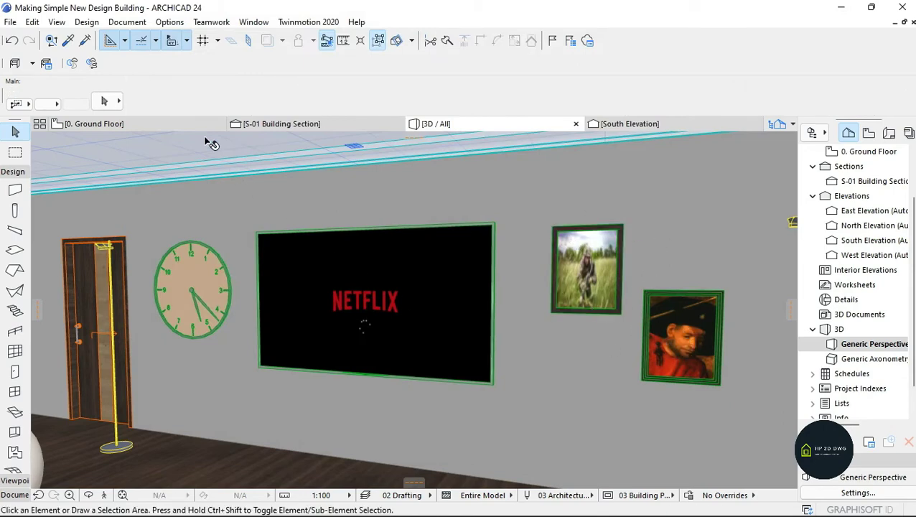
pyautogui.click(167, 23)
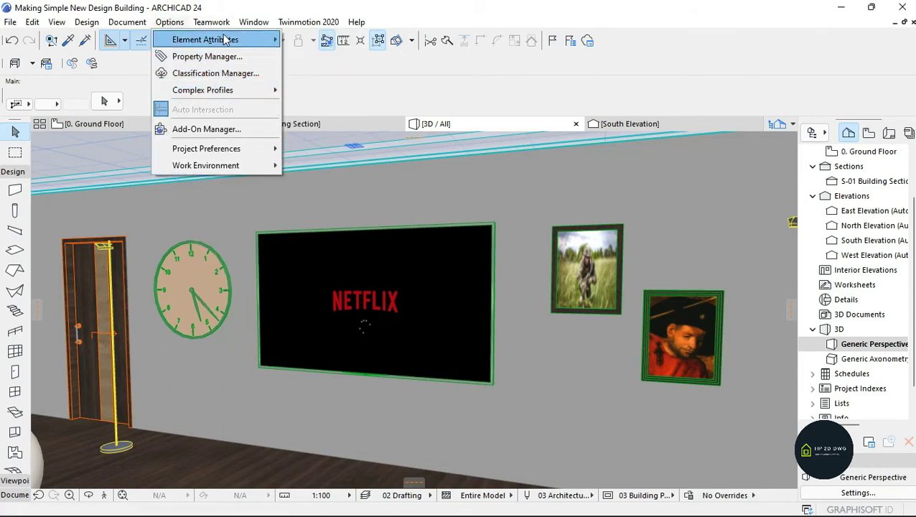
# Add the WallpaperStudio10 fire-and-water image to the library and set it as the Air surface texture.
pyautogui.moveTo(226, 40)
pyautogui.click(313, 108)
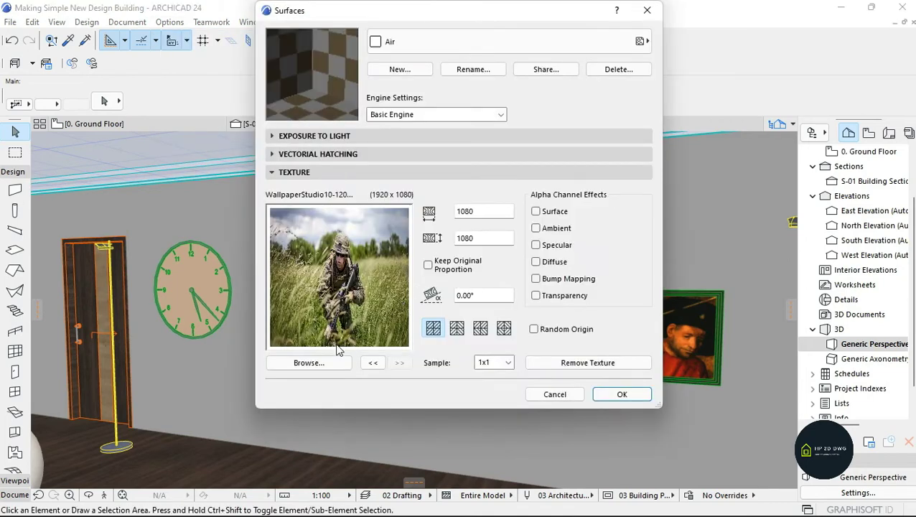
pyautogui.click(319, 364)
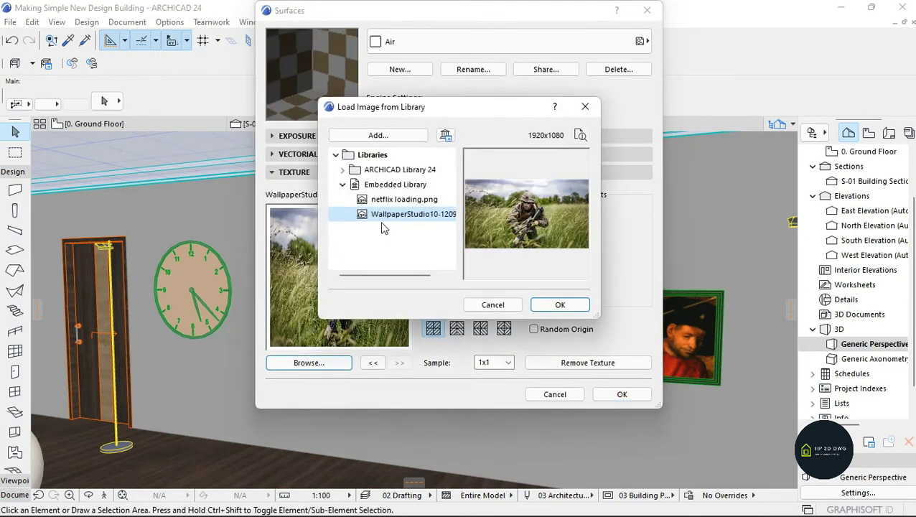
pyautogui.click(376, 135)
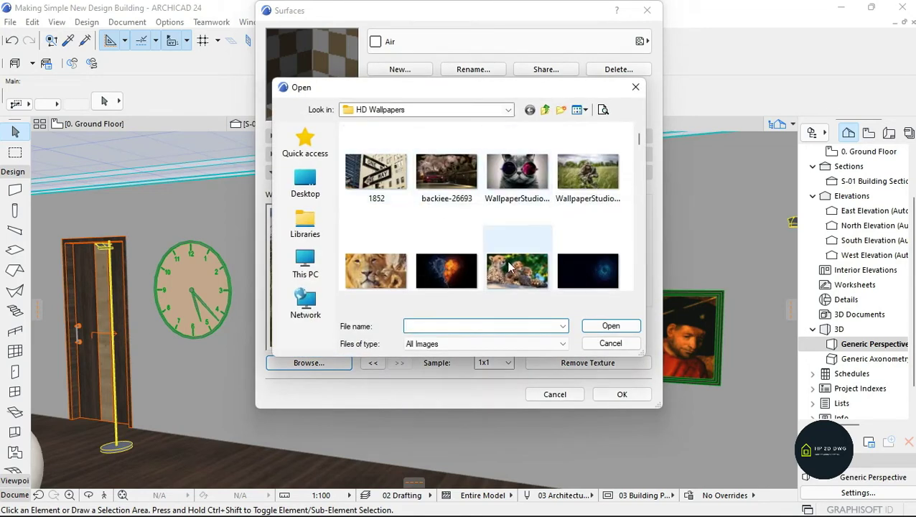
pyautogui.click(446, 269)
pyautogui.click(610, 326)
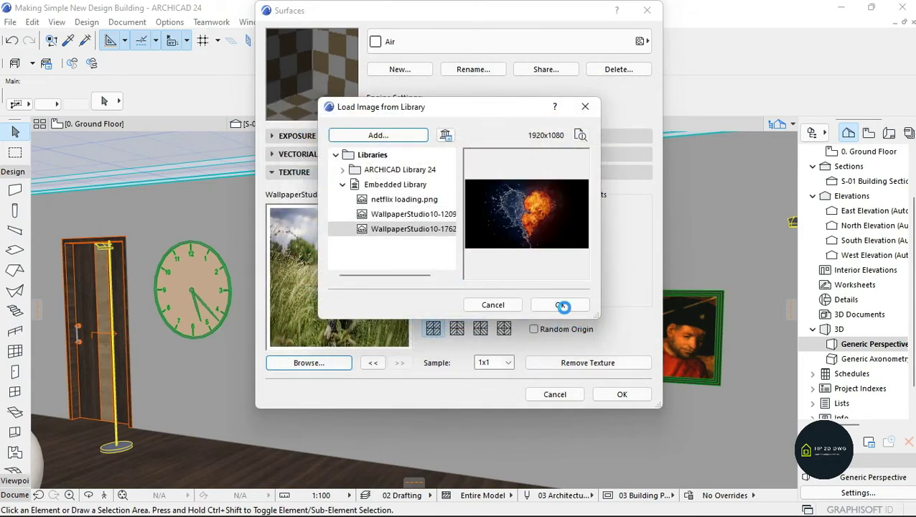
pyautogui.click(562, 305)
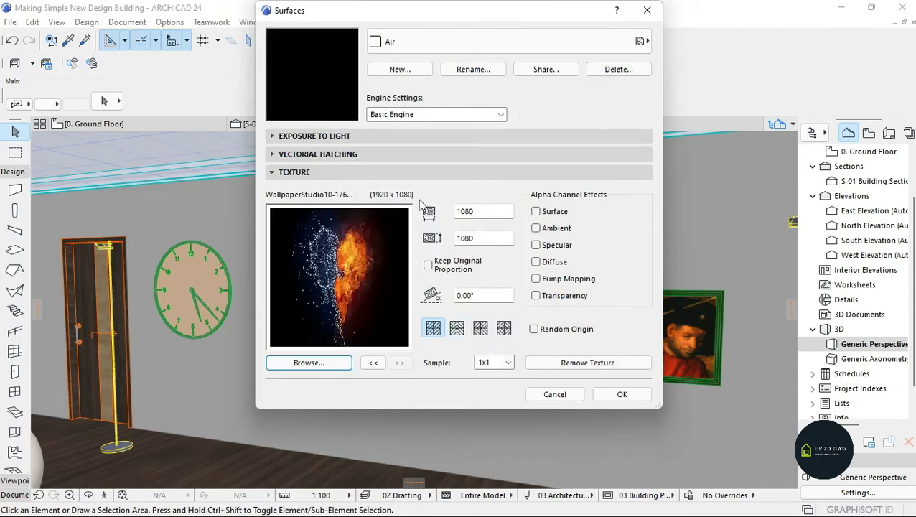
# Keep the Basic Engine setting and confirm the Air surface's new texture.
pyautogui.click(434, 114)
pyautogui.click(434, 134)
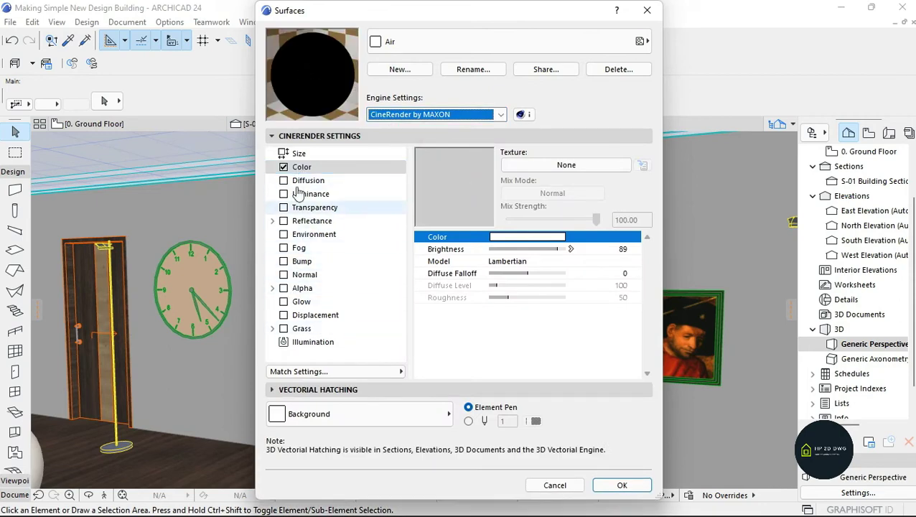
pyautogui.click(315, 171)
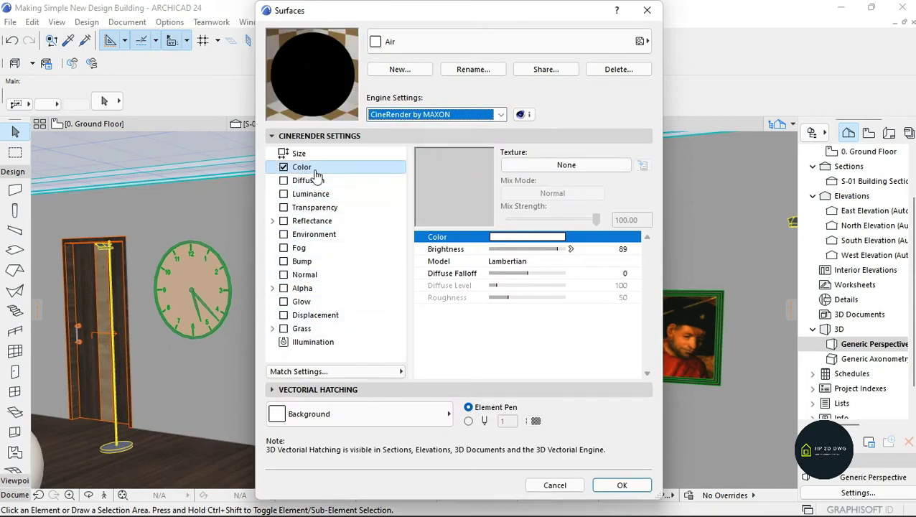
pyautogui.click(425, 116)
pyautogui.click(434, 128)
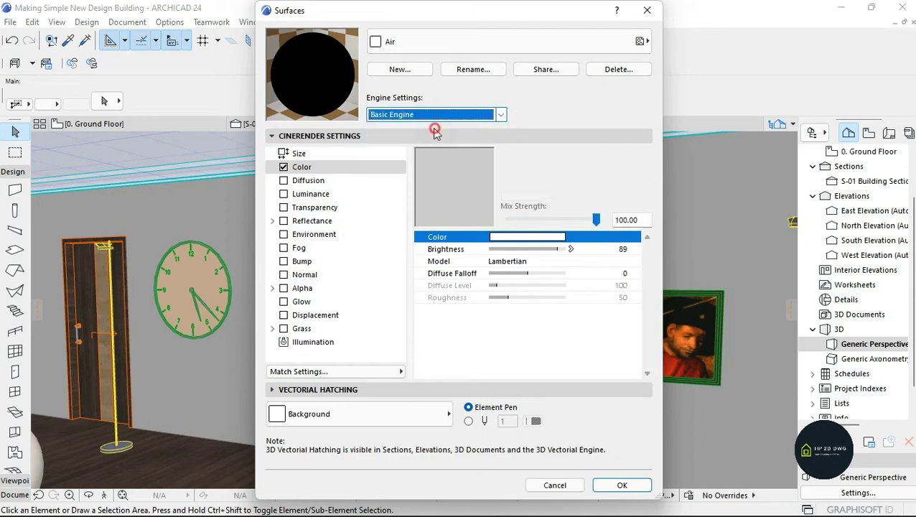
pyautogui.click(619, 395)
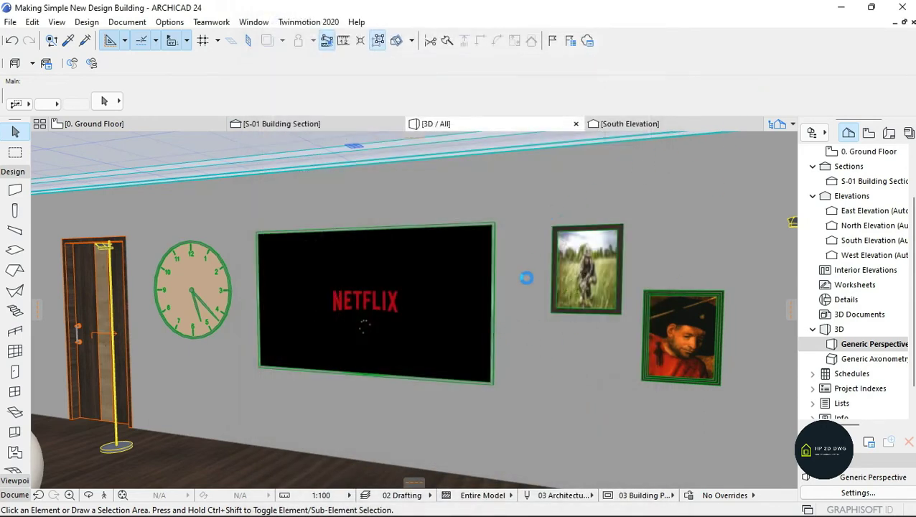
pyautogui.click(673, 343)
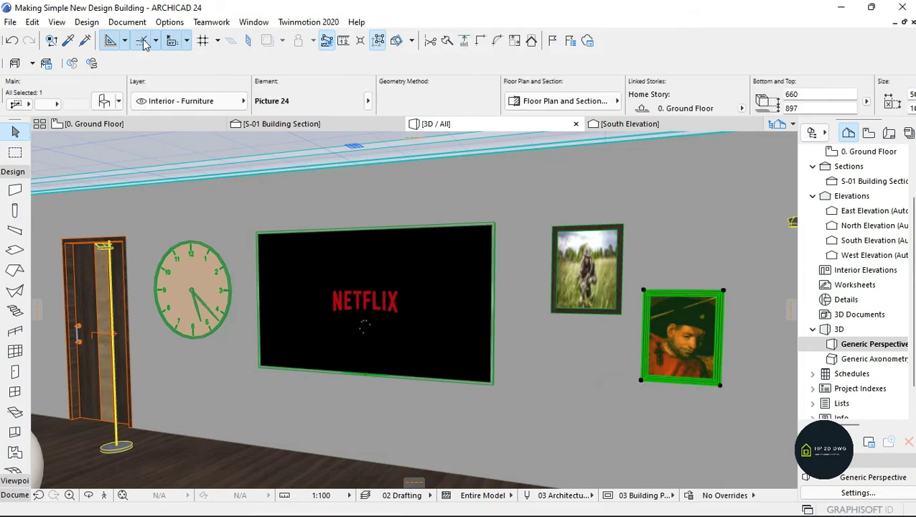
# Enable Use Custom Picture for the right-hand framed picture.
pyautogui.click(109, 102)
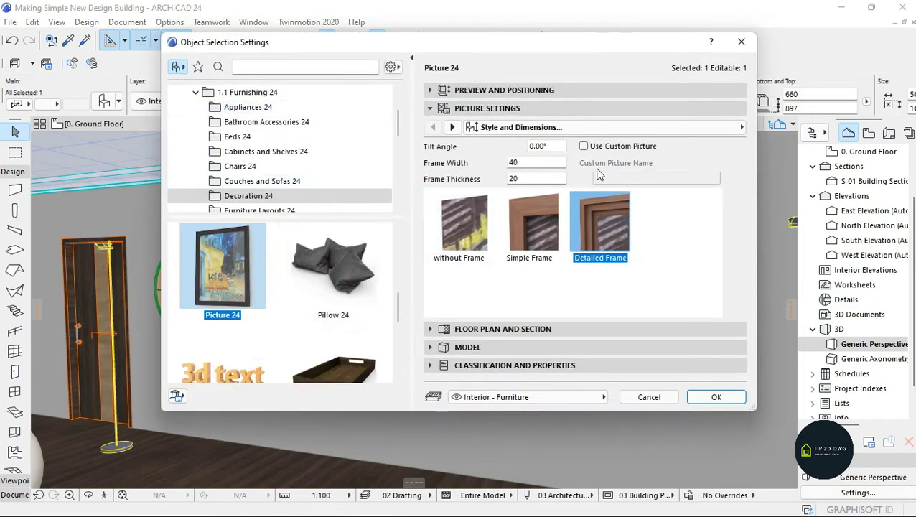
pyautogui.click(616, 147)
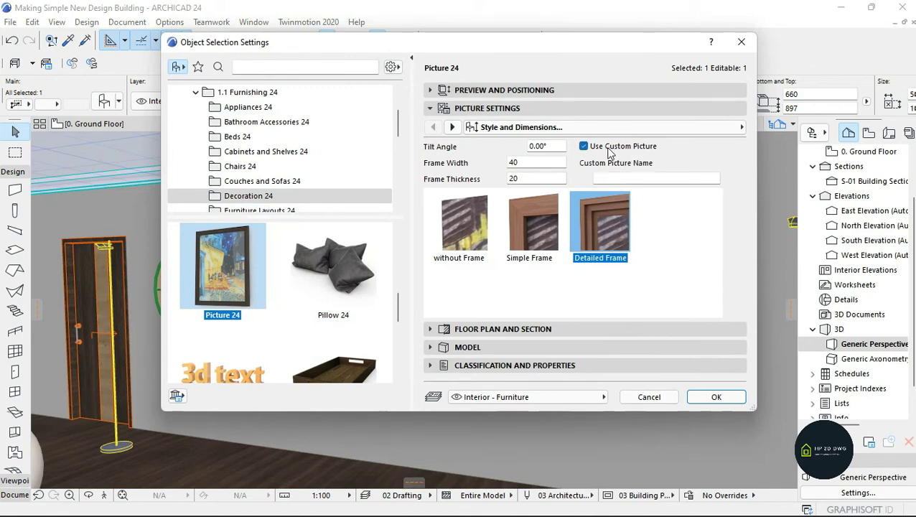
pyautogui.press('super')
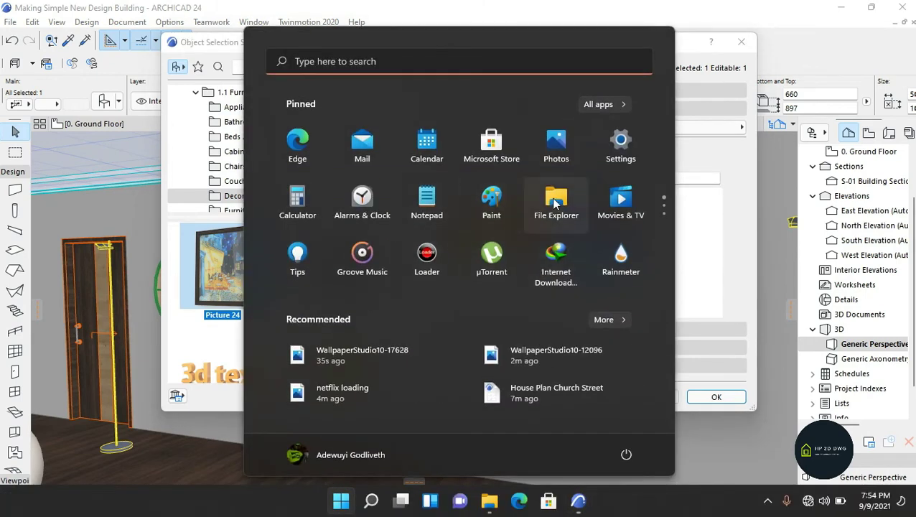
# Open the HD Wallpapers folder under Pictures in File Explorer.
pyautogui.press('super')
pyautogui.press('super+e')
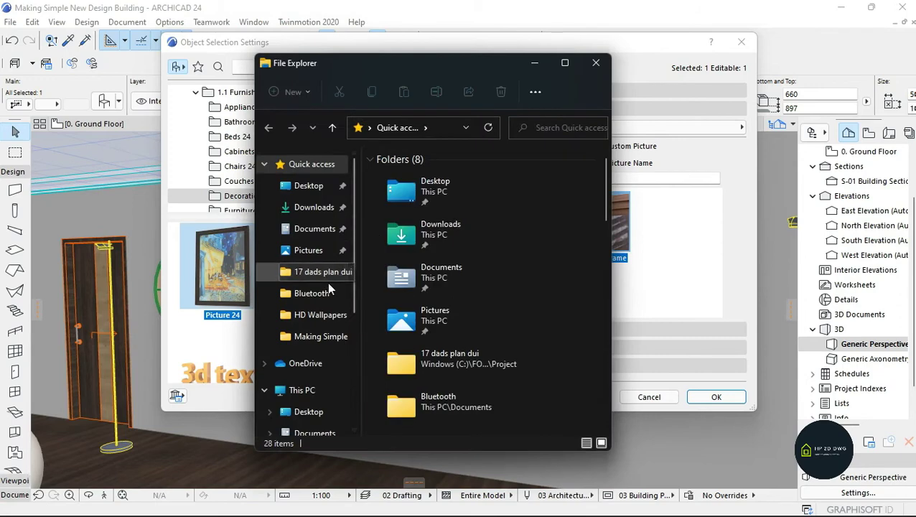
pyautogui.click(316, 230)
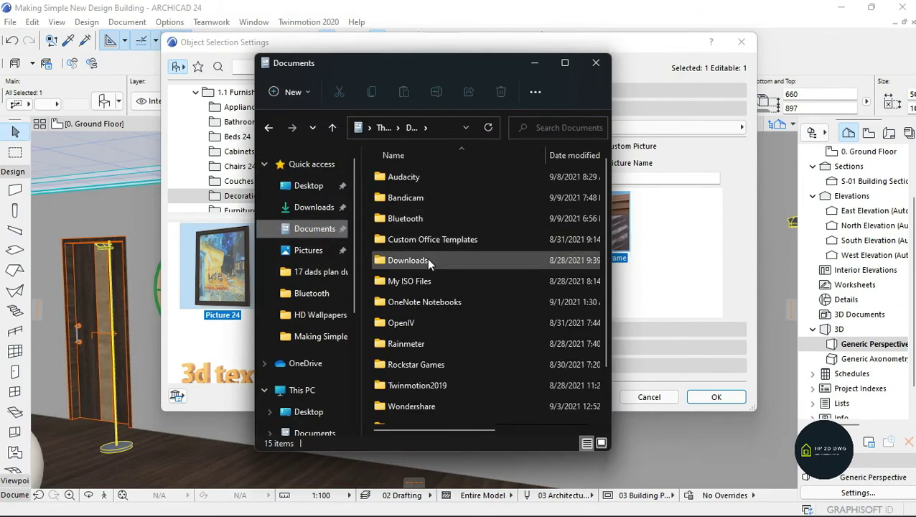
pyautogui.click(314, 257)
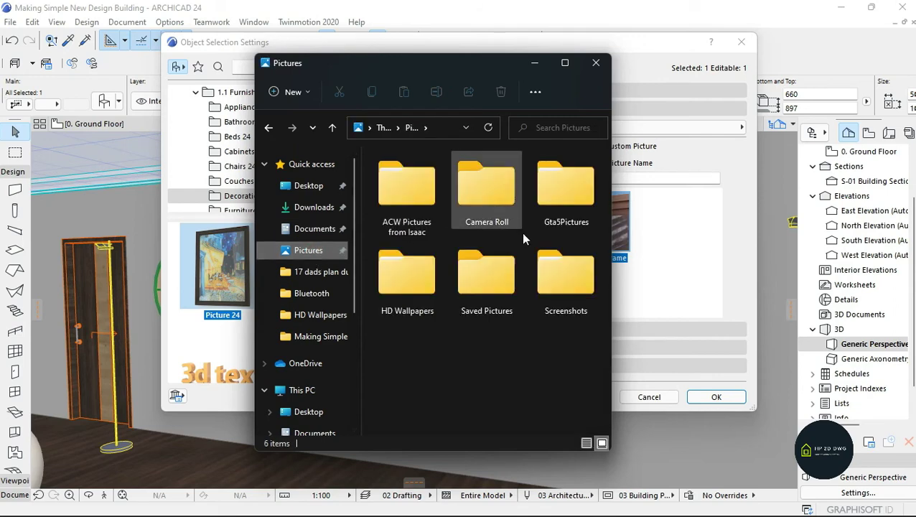
pyautogui.doubleClick(411, 279)
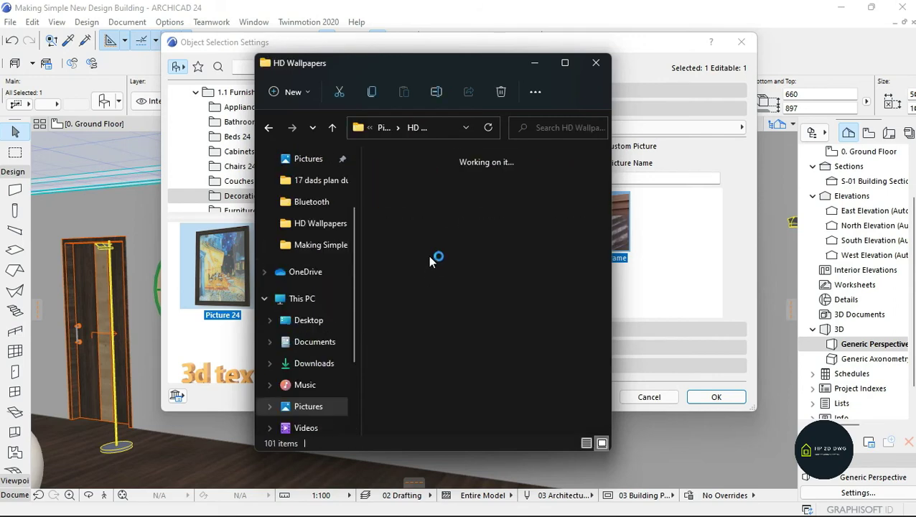
# Copy the WallpaperStudio10-17628 file name and close File Explorer.
pyautogui.click(542, 308)
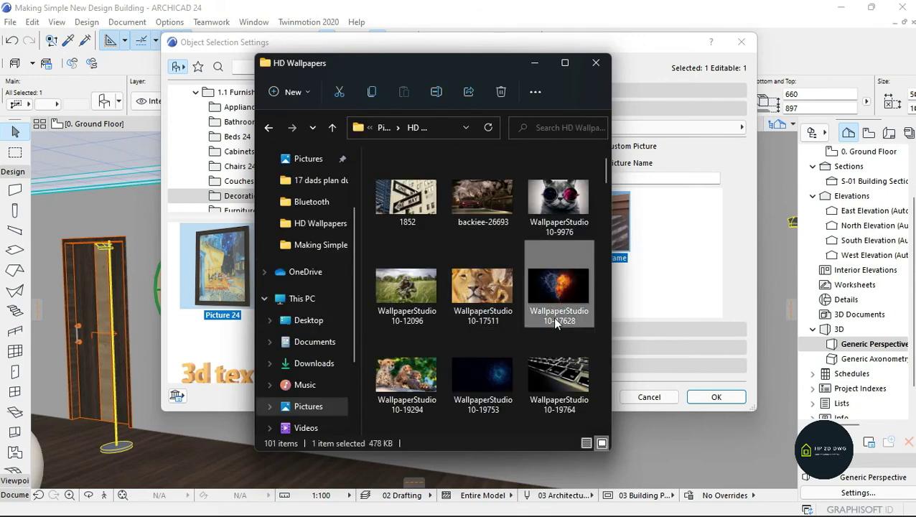
pyautogui.click(562, 321)
pyautogui.rightClick(560, 314)
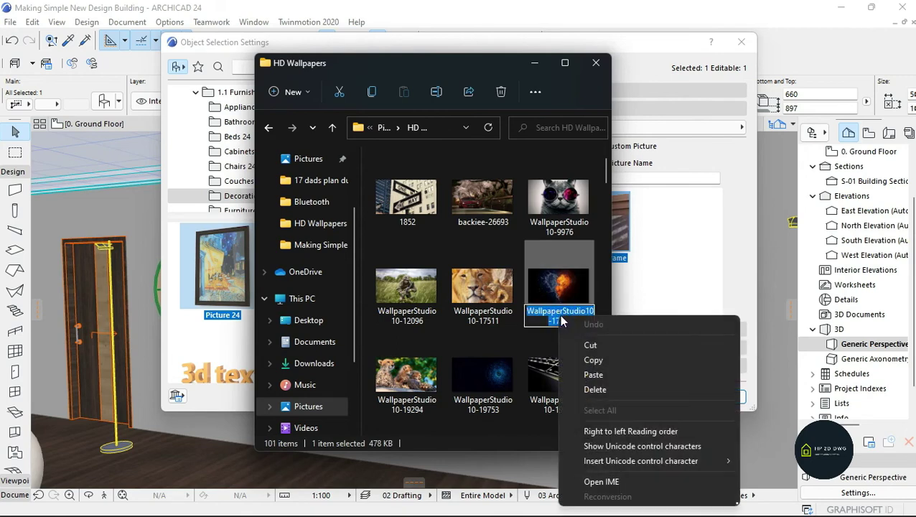
pyautogui.click(575, 360)
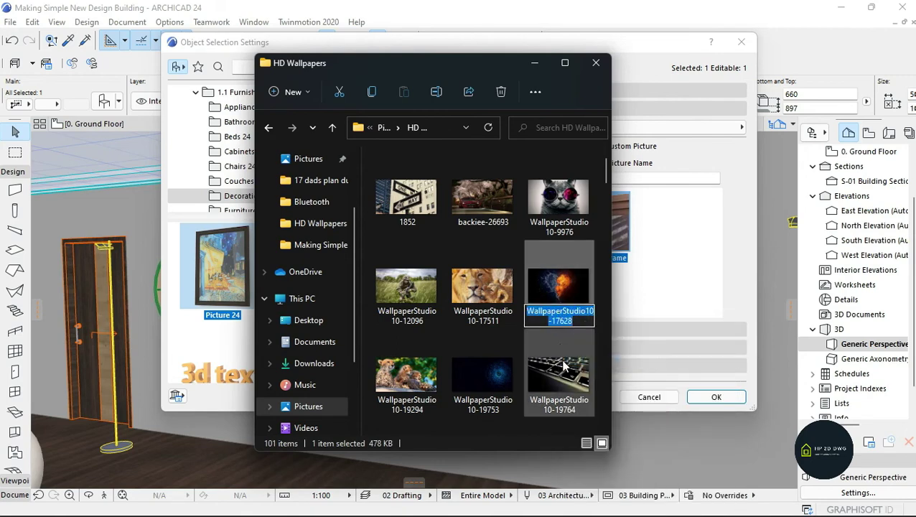
pyautogui.click(564, 366)
pyautogui.click(564, 287)
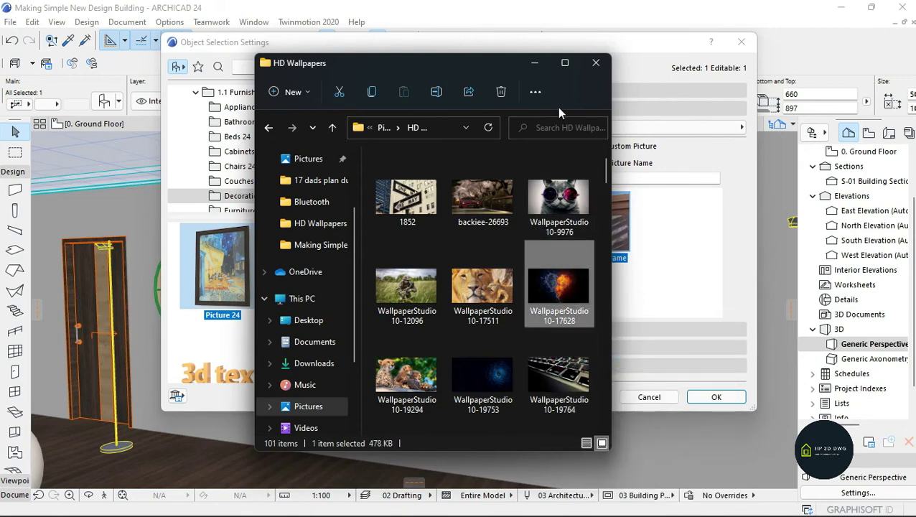
pyautogui.click(594, 65)
# Paste WallpaperStudio10-17628 as the right picture's Custom Picture Name and confirm.
pyautogui.rightClick(596, 179)
pyautogui.click(651, 208)
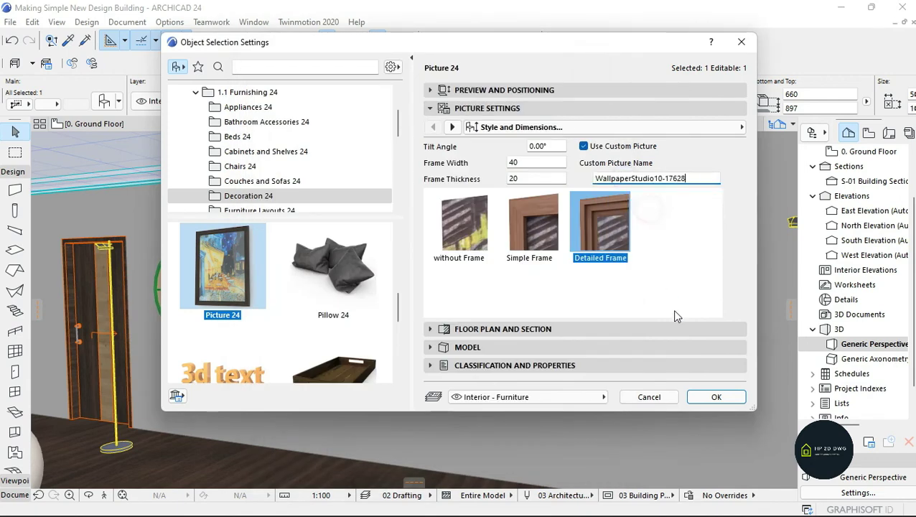
pyautogui.click(716, 397)
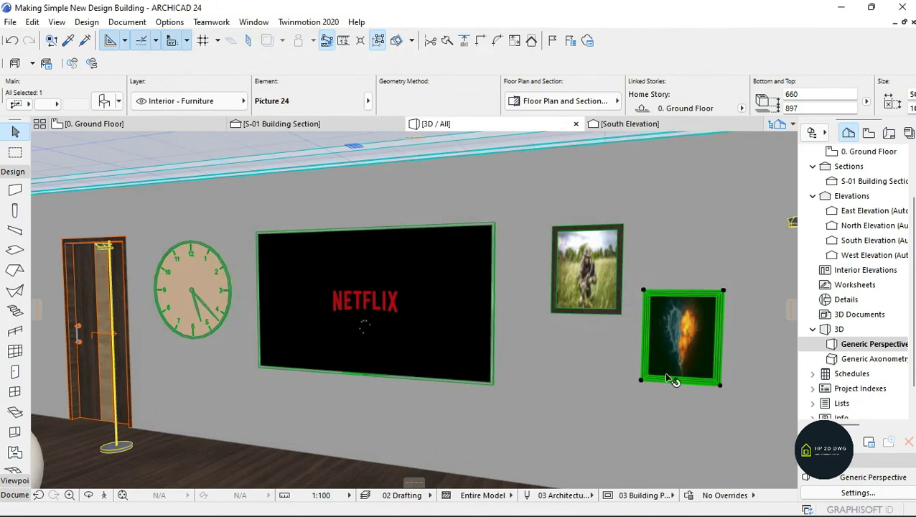
pyautogui.press('Escape')
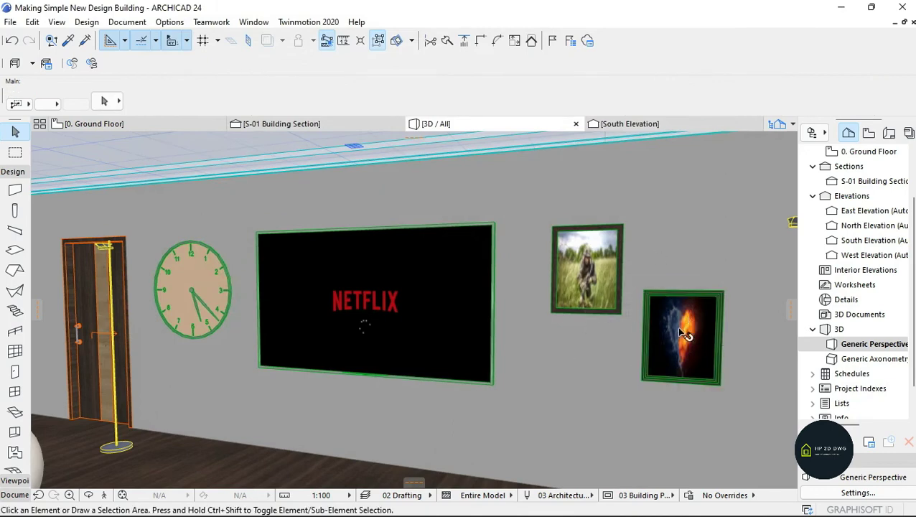